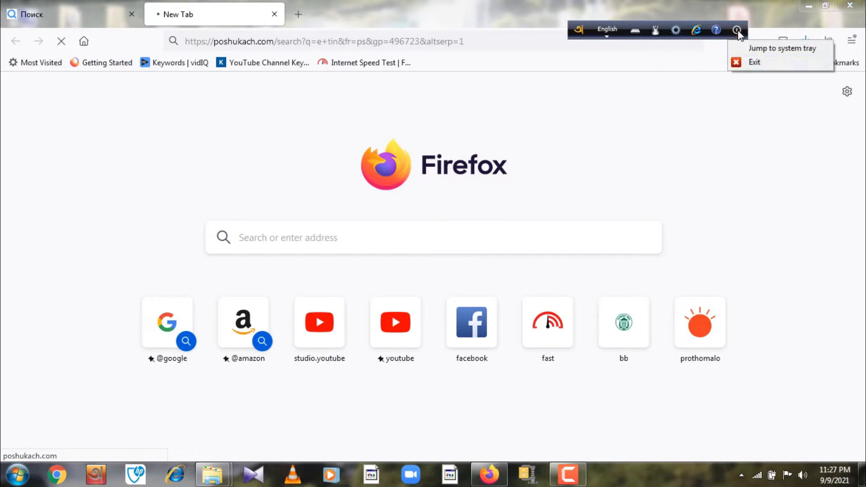
# Open the E-TIN - TIN Certificate Registration search result and go to the Register page.
pyautogui.click(758, 63)
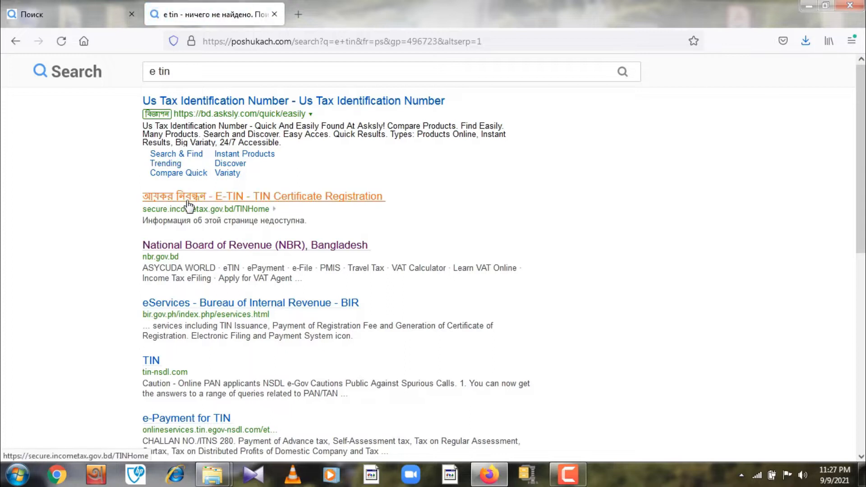
pyautogui.click(275, 205)
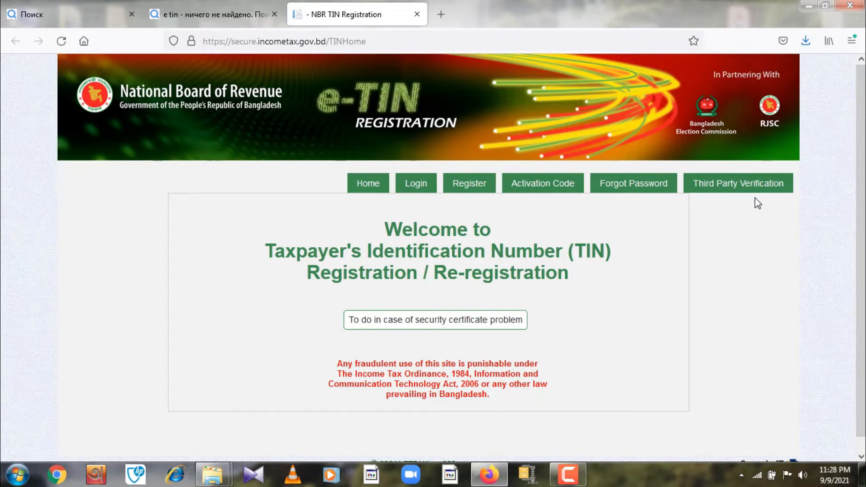
pyautogui.click(469, 184)
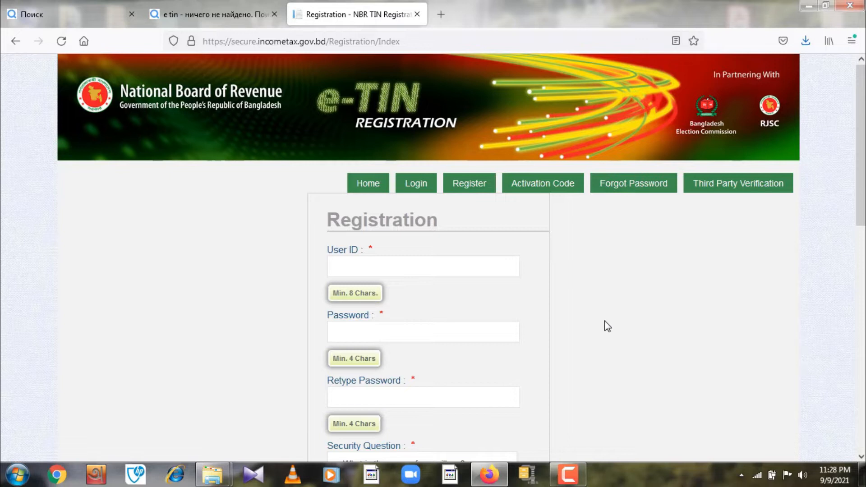
# Enter the chosen user ID in the registration form's User ID field.
pyautogui.scroll(-2, 604, 321)
pyautogui.scroll(2, 604, 320)
pyautogui.click(327, 263)
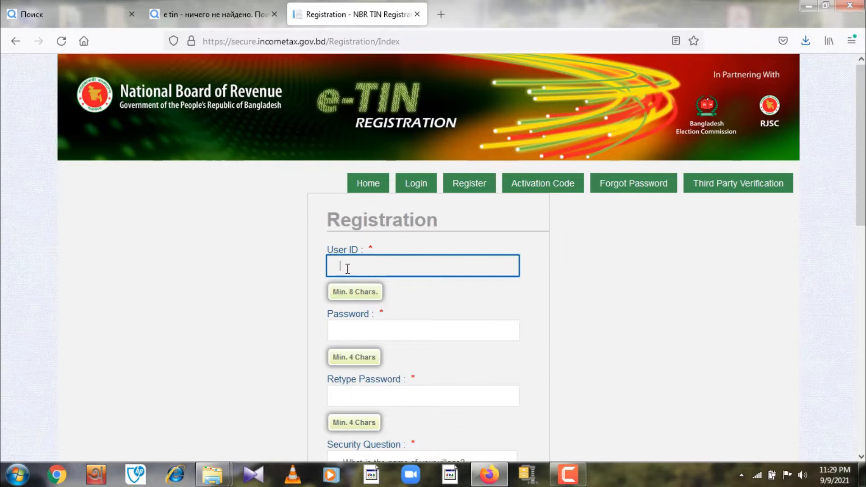
pyautogui.write('Shabuj2021')
# Enter the account password and retype it in the confirmation field.
pyautogui.click(343, 331)
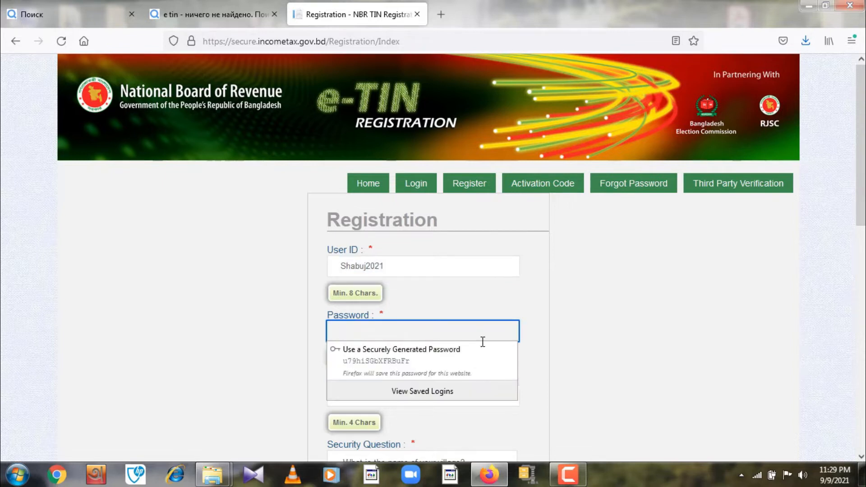
pyautogui.click(585, 323)
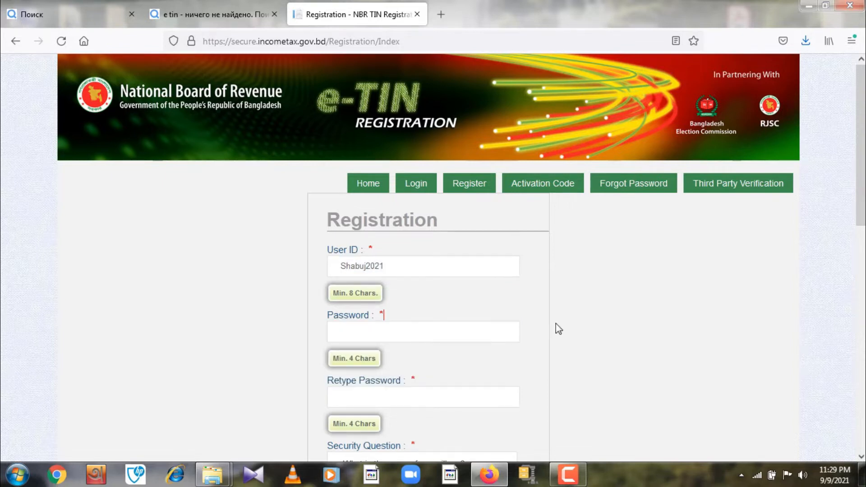
pyautogui.click(343, 331)
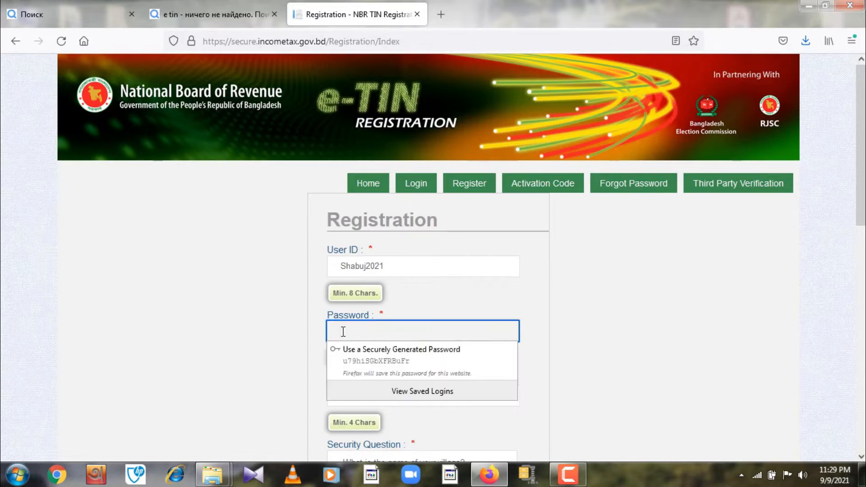
pyautogui.write('••••')
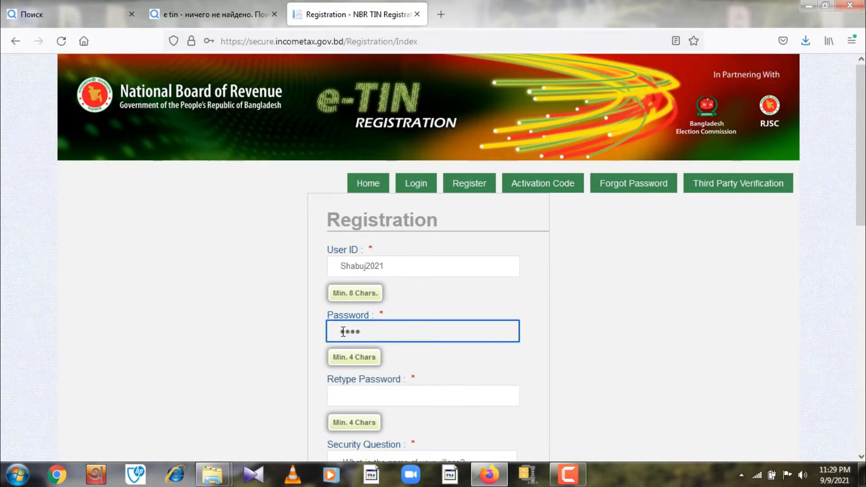
pyautogui.click(343, 400)
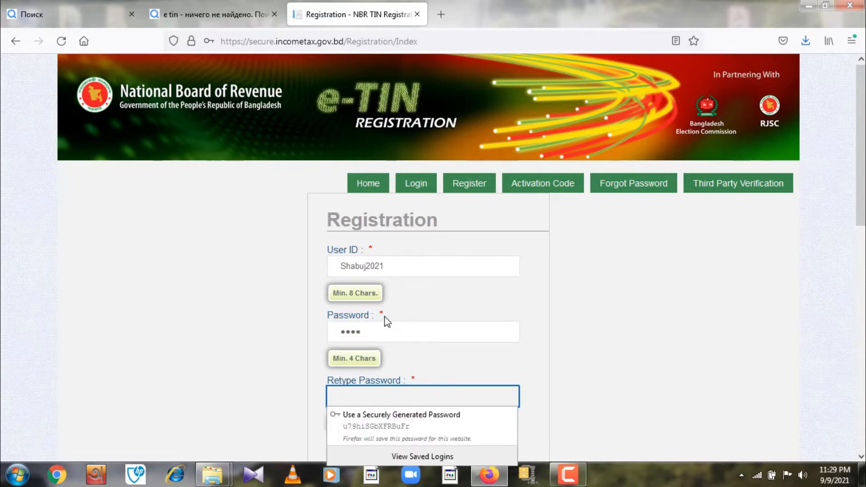
pyautogui.click(344, 399)
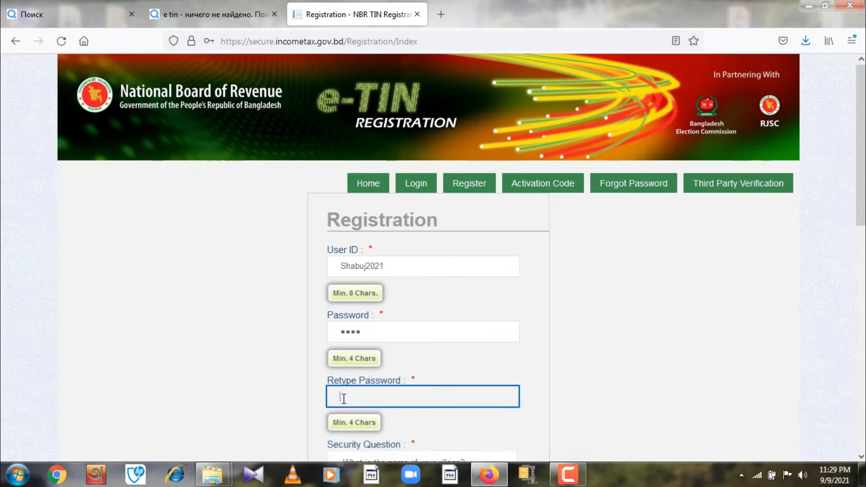
pyautogui.write('••••')
# Choose the security question 'What is the name of your village?' and enter its secret answer.
pyautogui.click(731, 350)
pyautogui.scroll(-4, 731, 350)
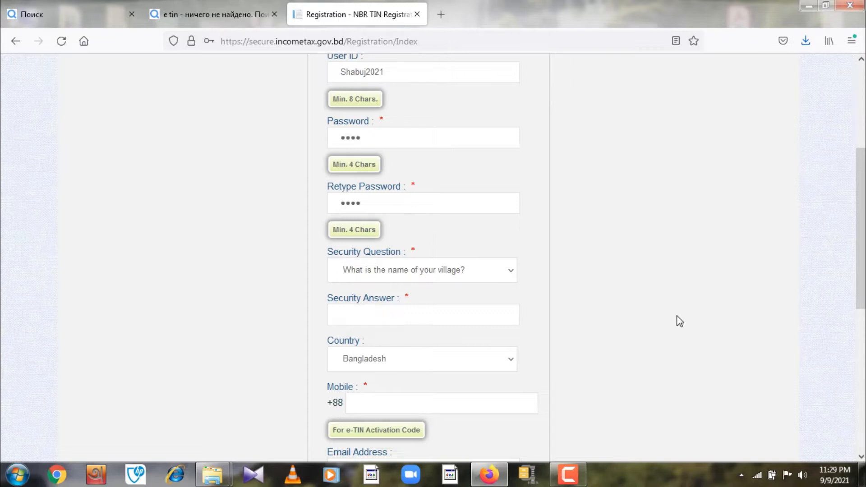
pyautogui.click(513, 276)
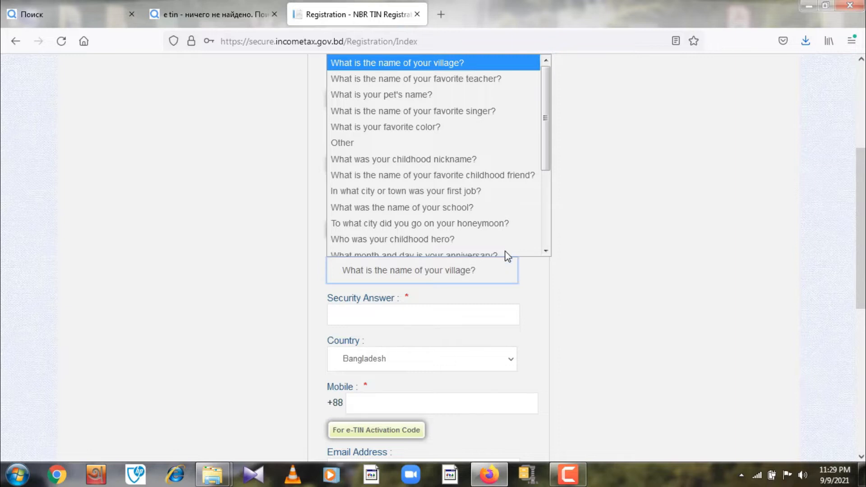
pyautogui.click(489, 66)
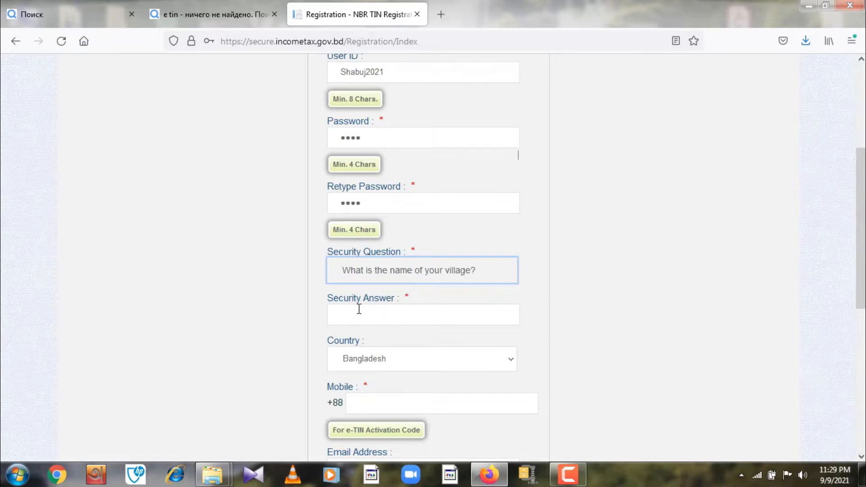
pyautogui.click(345, 316)
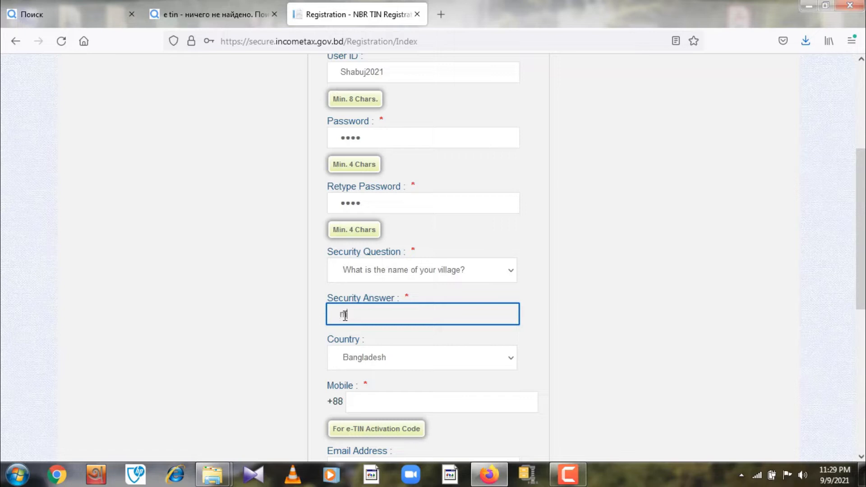
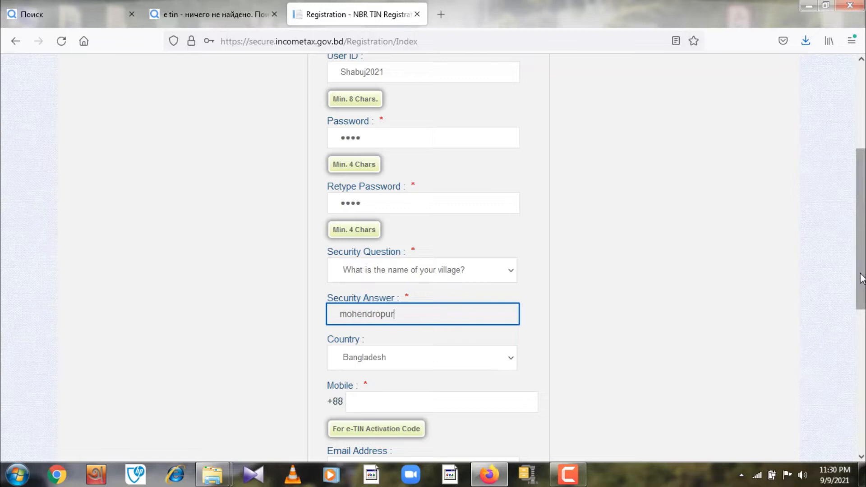
# Enter the mobile number that will receive the e-TIN activation code.
pyautogui.moveTo(861, 278); pyautogui.dragTo(862, 412)
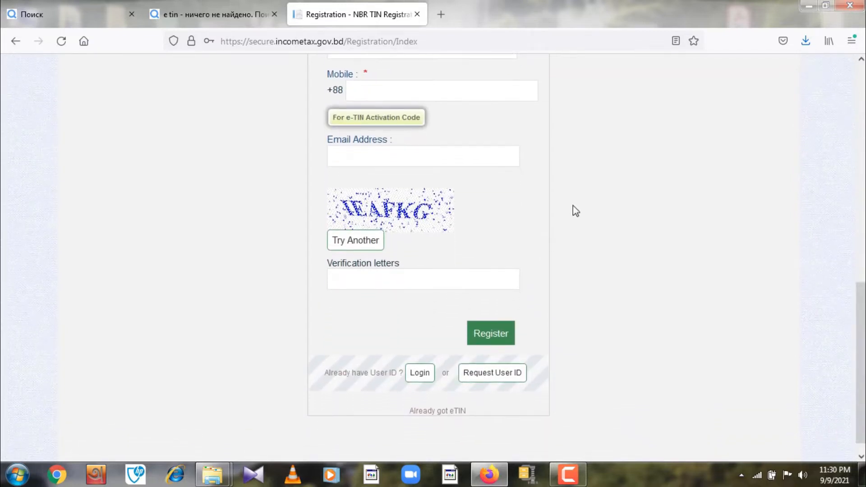
pyautogui.click(361, 91)
pyautogui.write('0197')
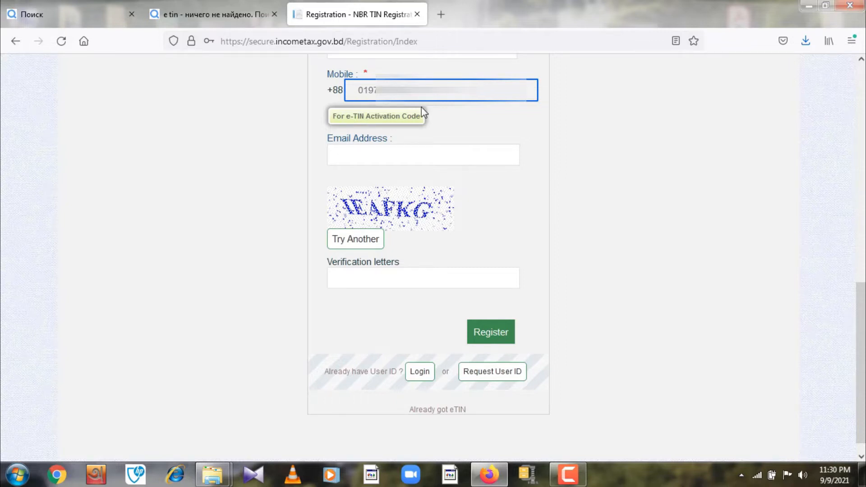
pyautogui.click(355, 154)
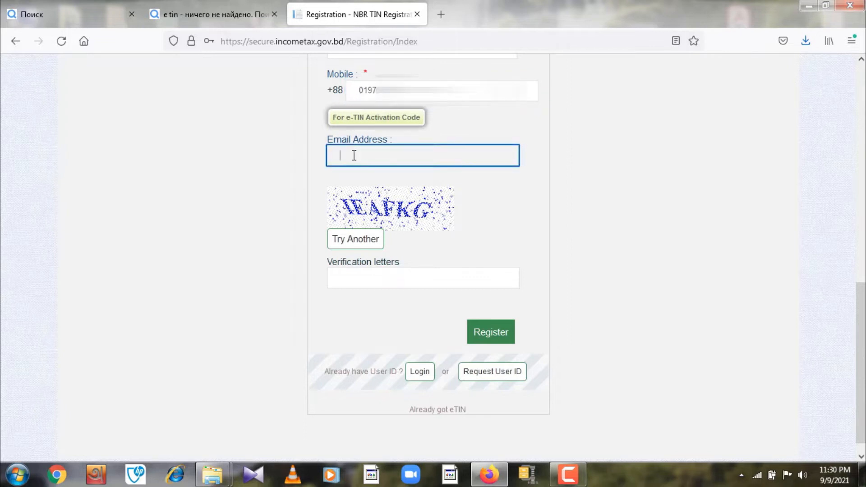
pyautogui.write('das')
pyautogui.press('BackSpace')
pyautogui.press('BackSpace')
pyautogui.press('BackSpace')
# Enter the captcha's verification letters and submit the registration.
pyautogui.click(344, 281)
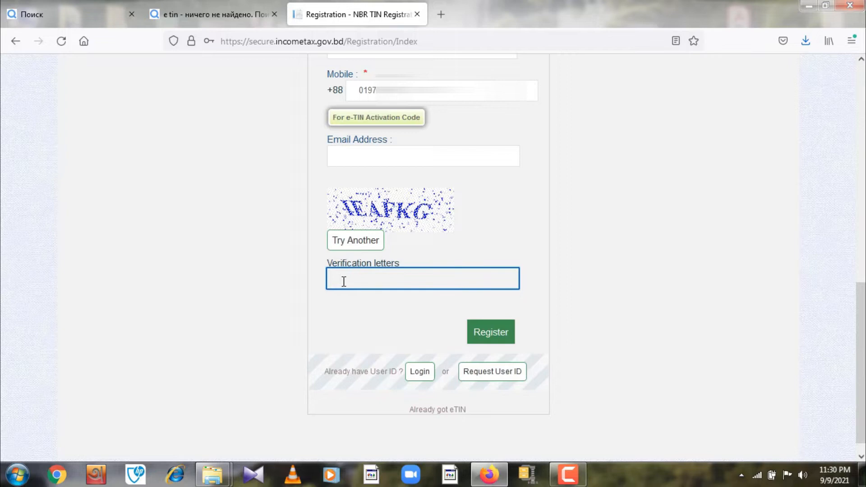
pyautogui.write('IEAFKG')
pyautogui.click(489, 334)
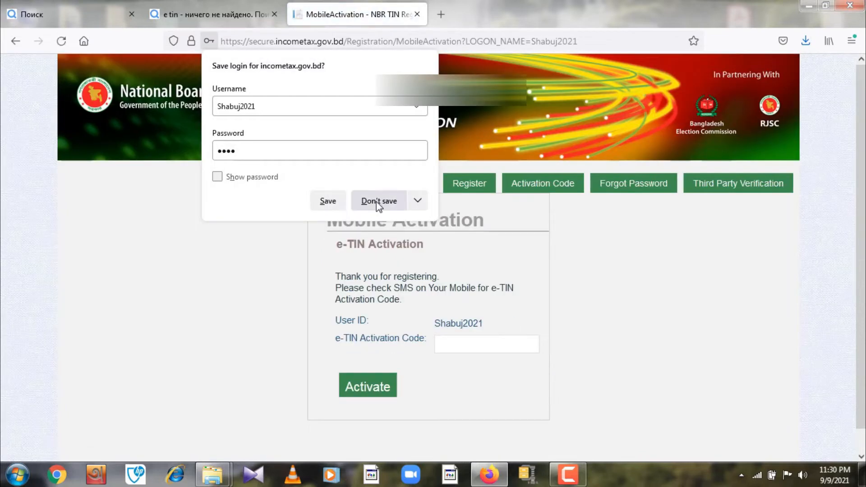
# Decline saving the login, enter the e-TIN activation code received by SMS, and activate the account.
pyautogui.click(377, 200)
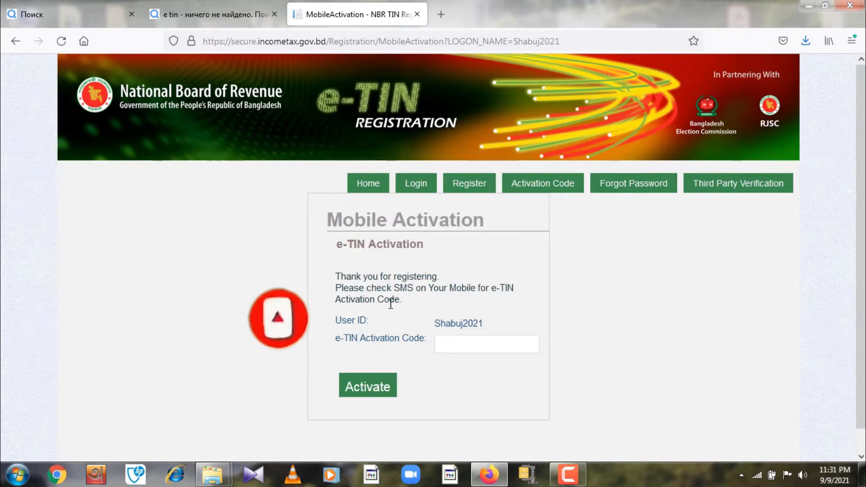
pyautogui.click(444, 343)
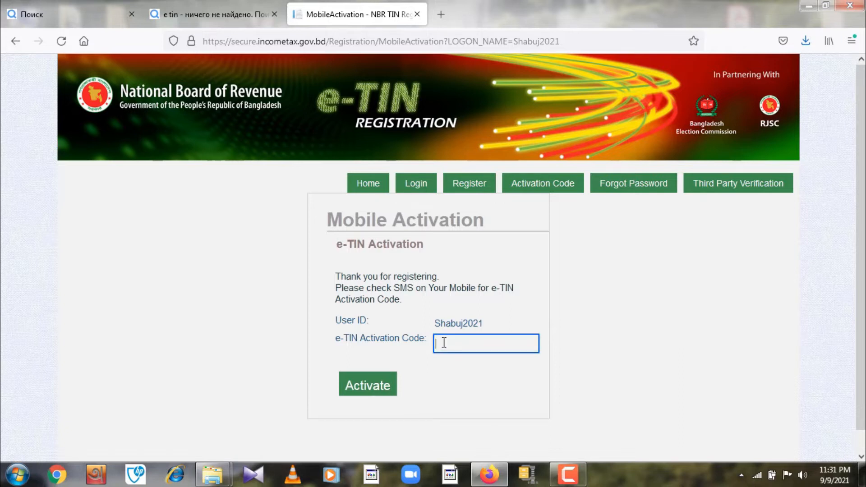
pyautogui.click(373, 385)
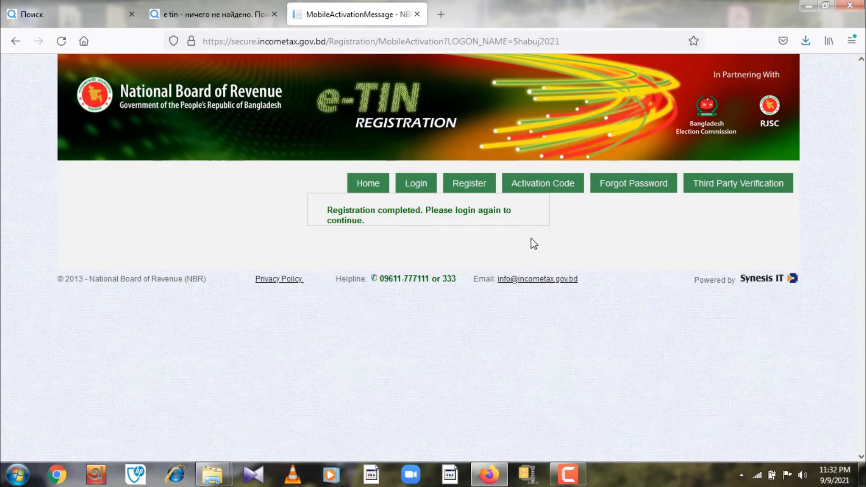
# Log in with the new user ID and password, declining to save the login.
pyautogui.click(417, 187)
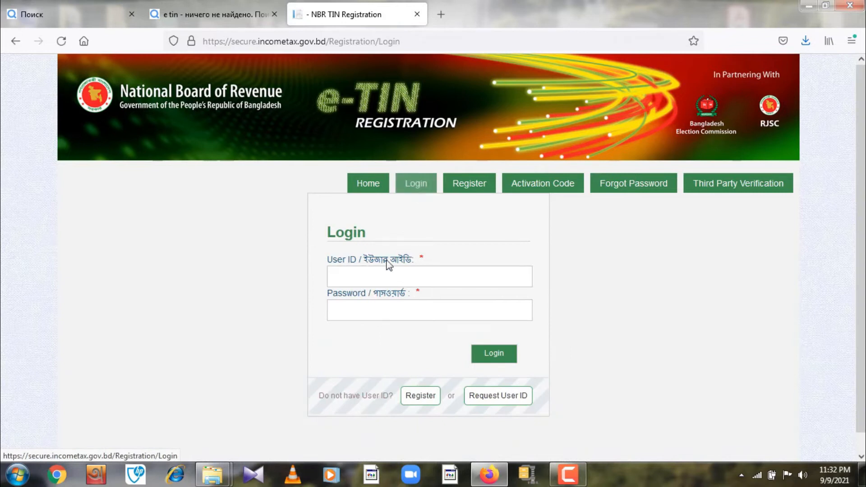
pyautogui.click(340, 276)
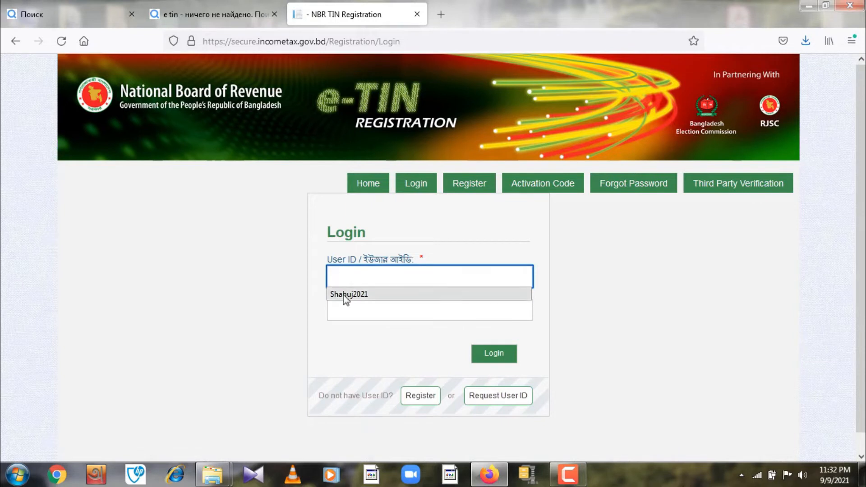
pyautogui.click(343, 294)
pyautogui.click(347, 311)
pyautogui.write('••••')
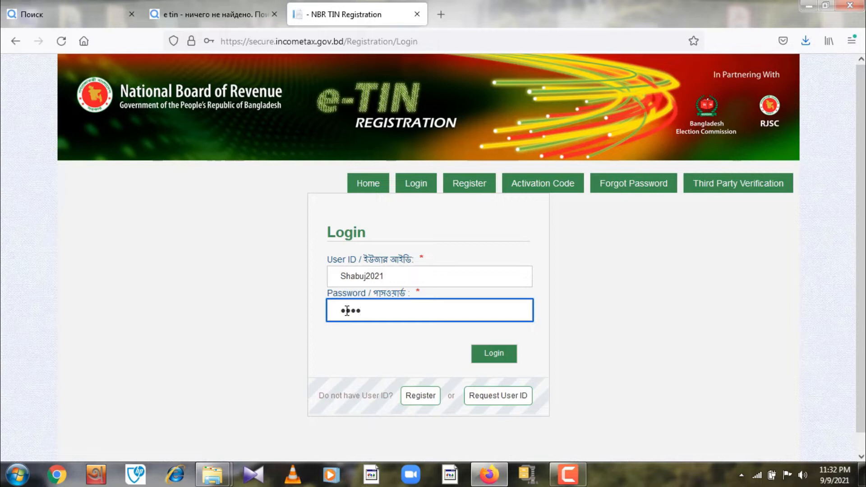
pyautogui.click(484, 355)
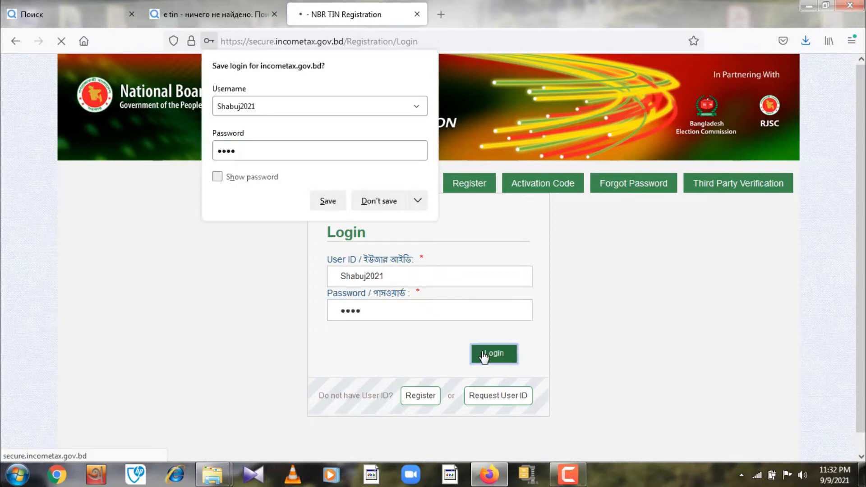
pyautogui.click(382, 201)
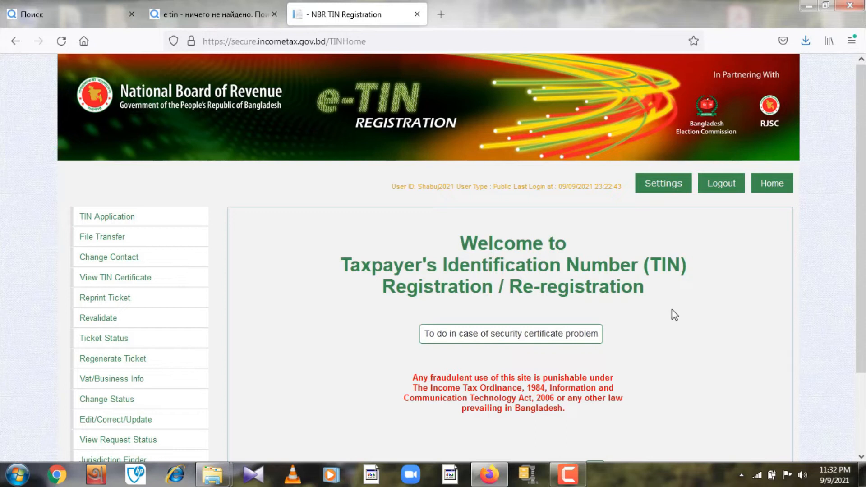
# Open the TIN Registration/Re-registration form and set taxpayer's status to Individual -> Bangladeshi and Individual -> Bangladeshi -> Having NID.
pyautogui.click(325, 9)
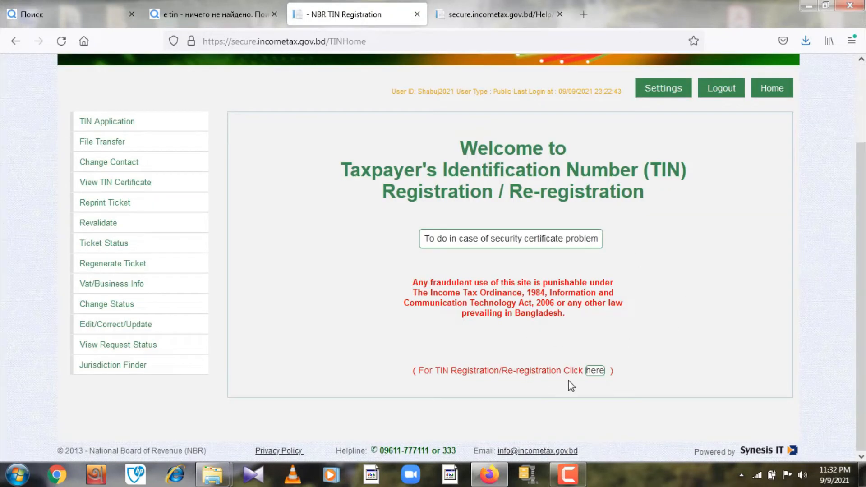
pyautogui.click(595, 372)
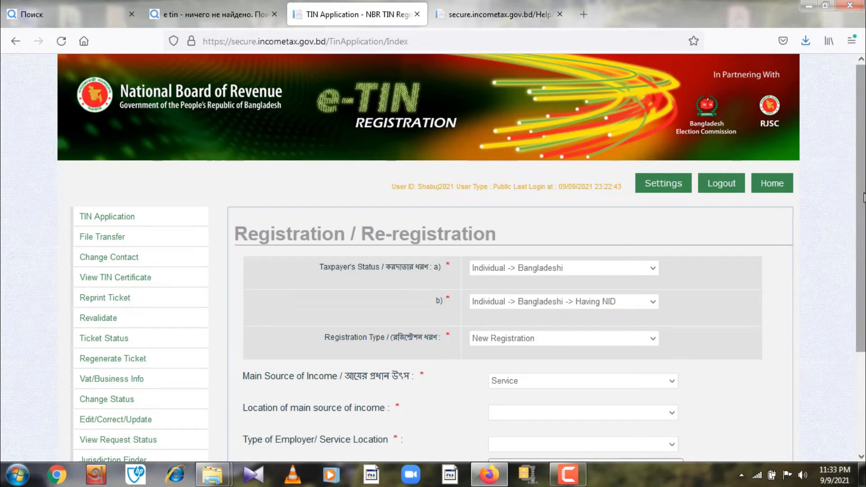
pyautogui.moveTo(857, 125); pyautogui.dragTo(862, 178)
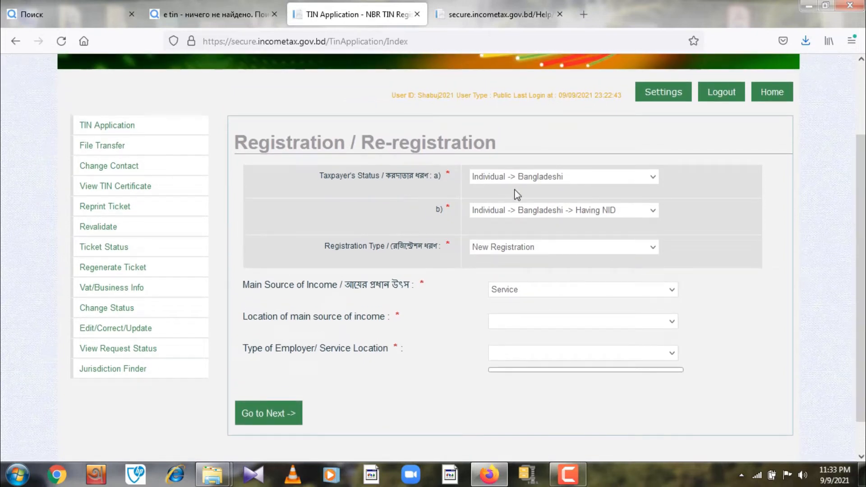
pyautogui.click(652, 177)
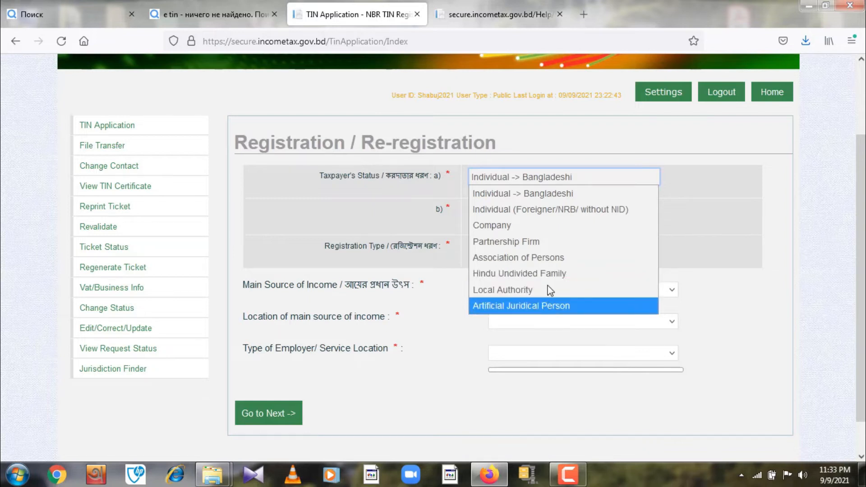
pyautogui.click(570, 194)
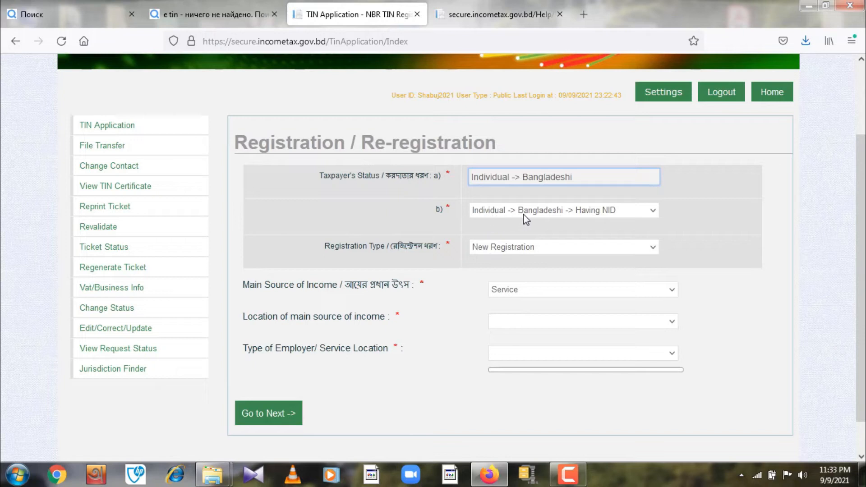
pyautogui.click(653, 211)
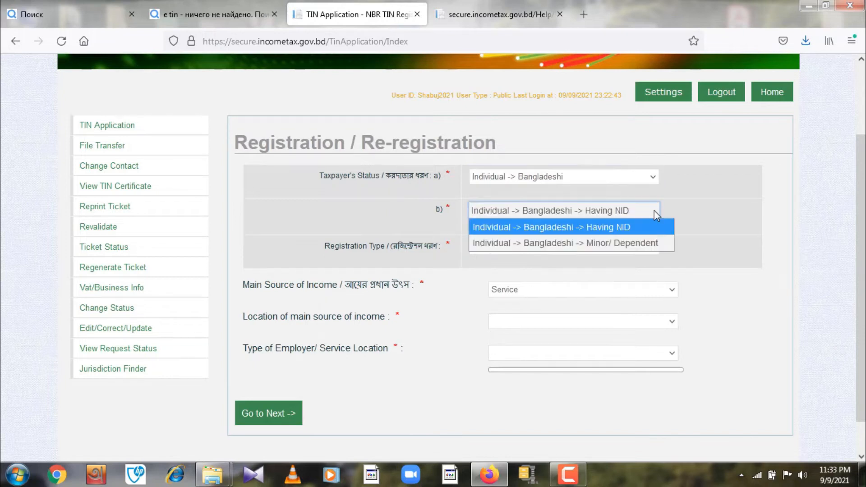
pyautogui.click(629, 228)
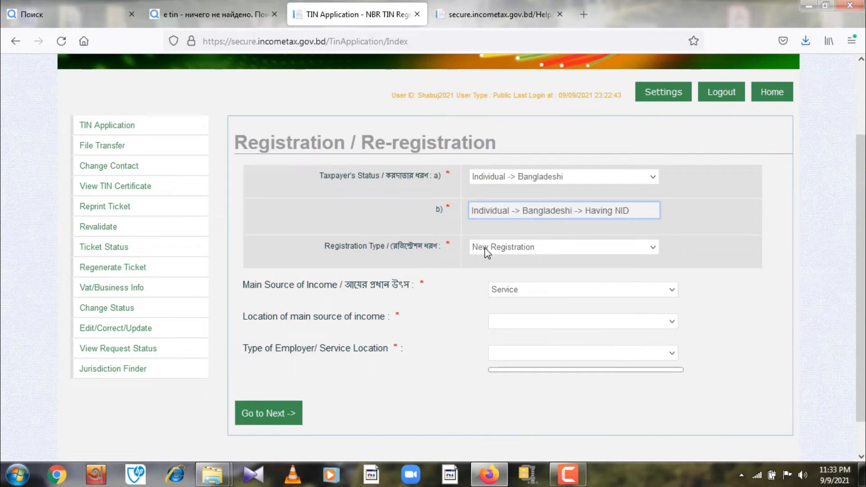
# Set the registration type to New Registration and the main source of income to Service.
pyautogui.click(654, 248)
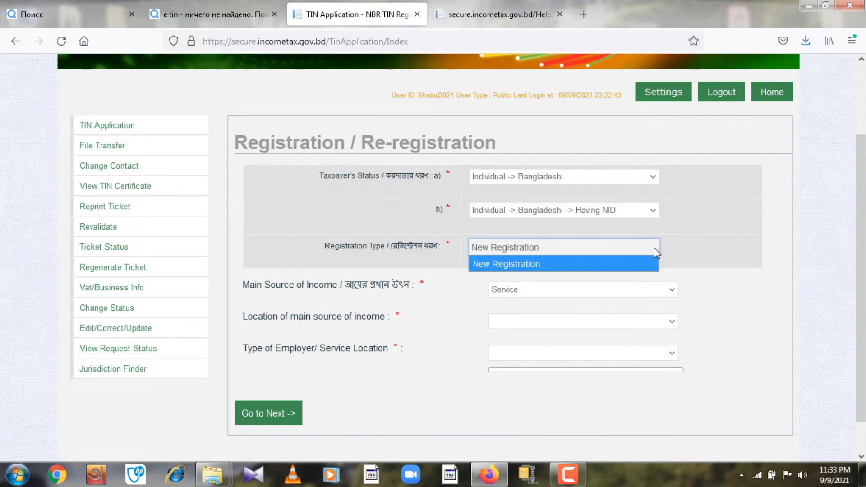
pyautogui.click(596, 263)
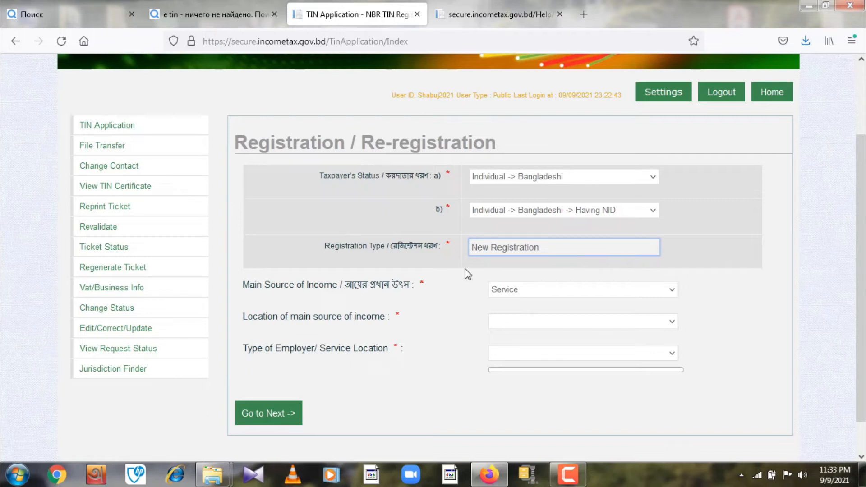
pyautogui.click(671, 291)
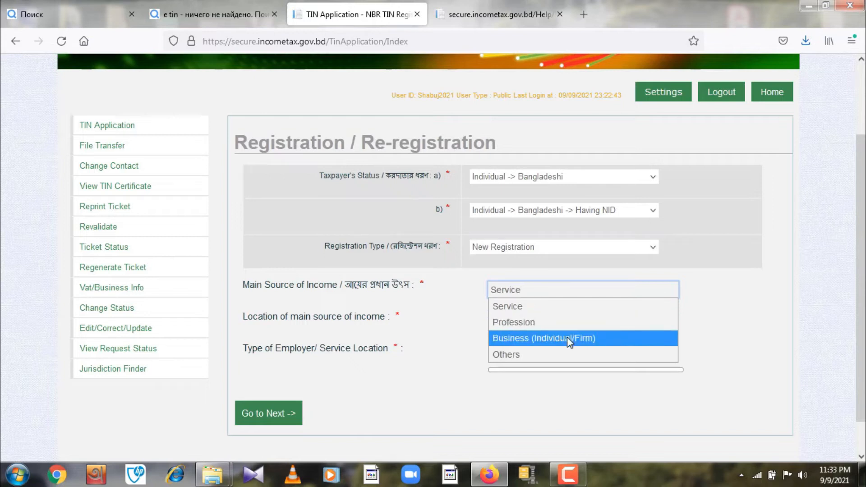
pyautogui.click(532, 308)
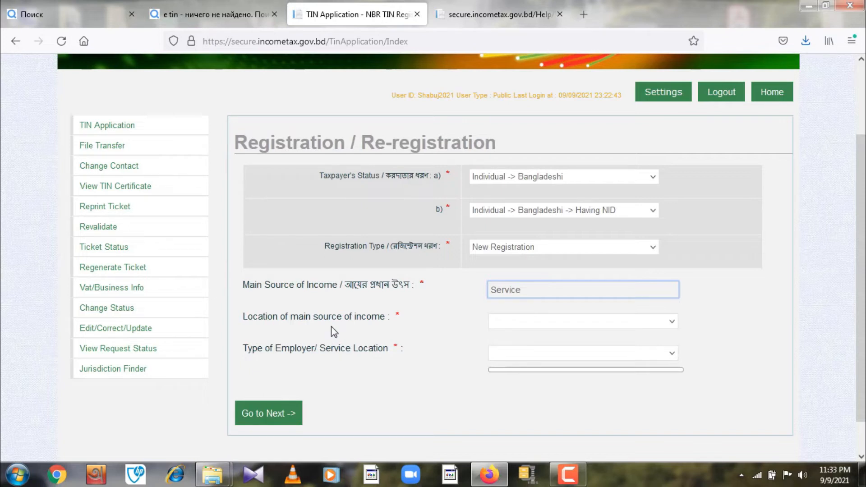
# Set the income location to Rajbari and the employer/service location to Razbari Civil District, and continue to the next page.
pyautogui.click(671, 322)
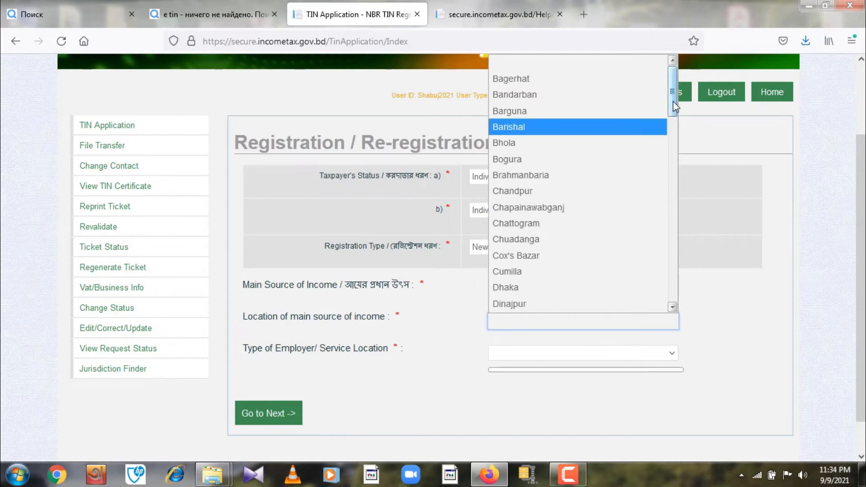
pyautogui.press('r')
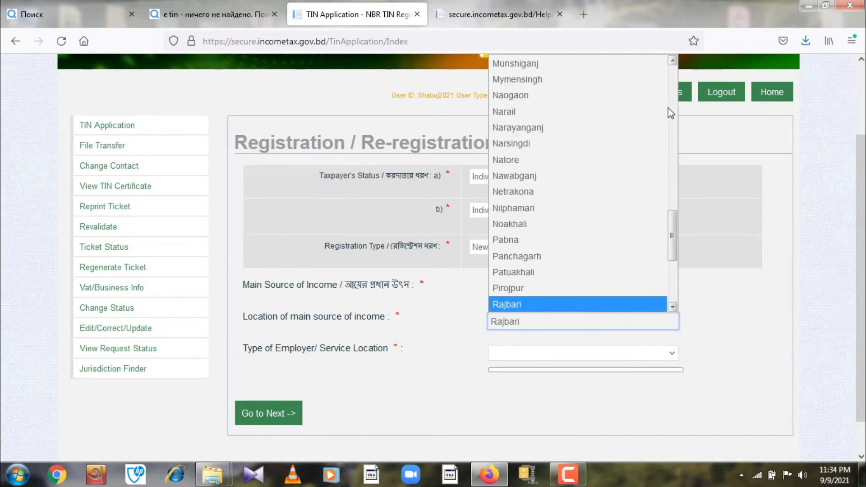
pyautogui.click(561, 303)
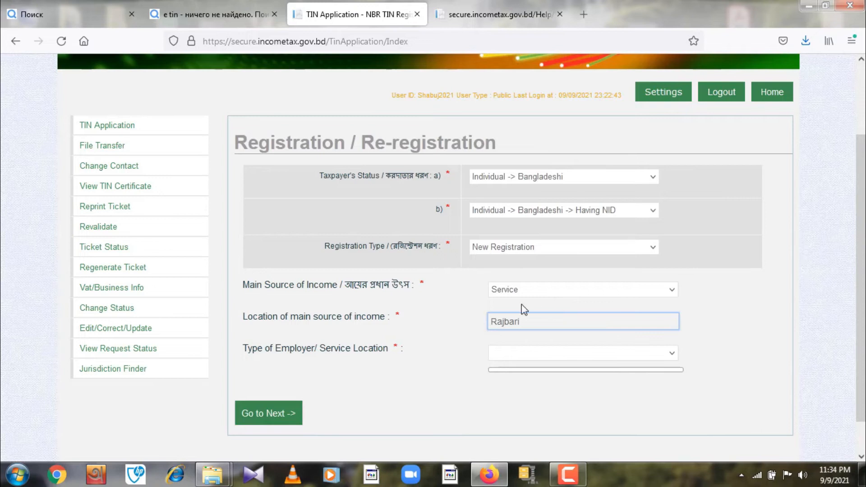
pyautogui.click(672, 353)
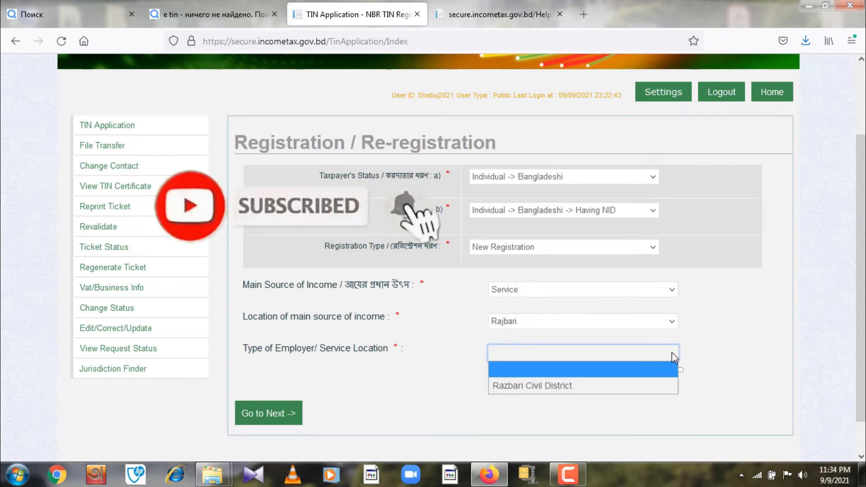
pyautogui.click(575, 386)
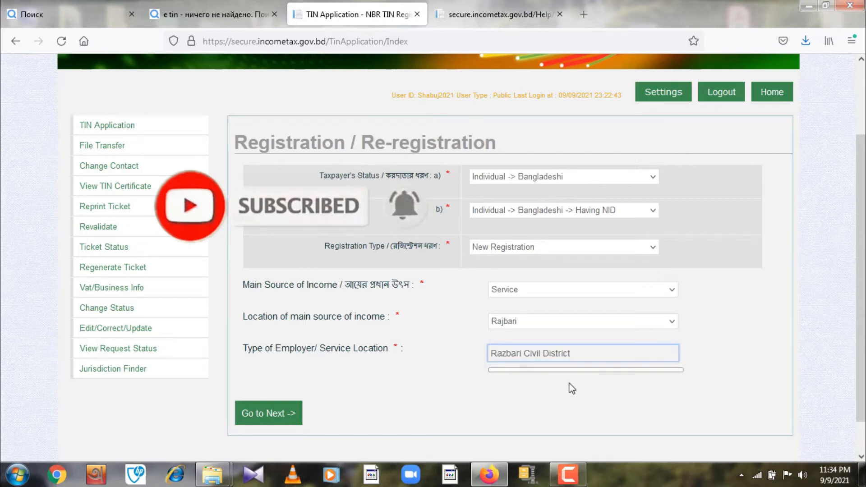
pyautogui.click(742, 322)
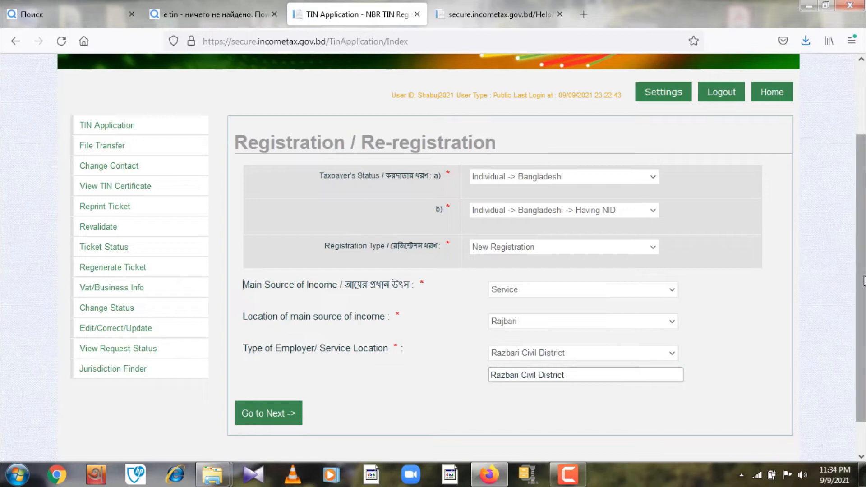
pyautogui.click(268, 414)
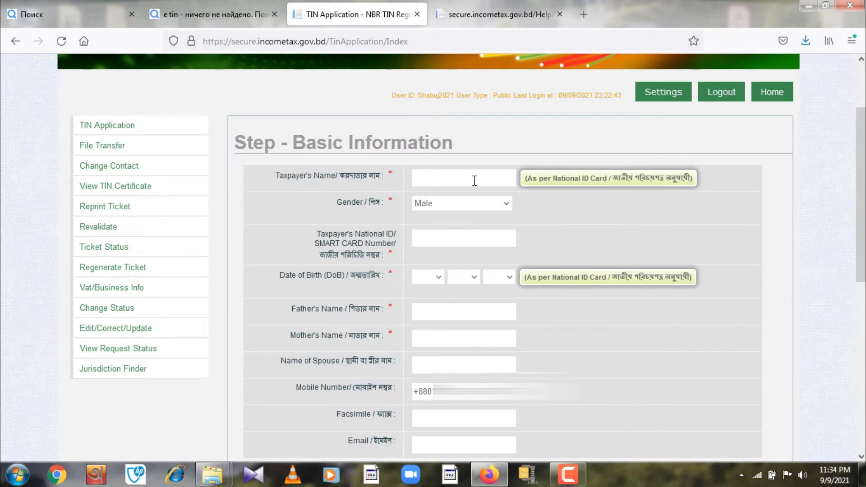
# Enter the taxpayer's full name as on the national ID card.
pyautogui.click(424, 176)
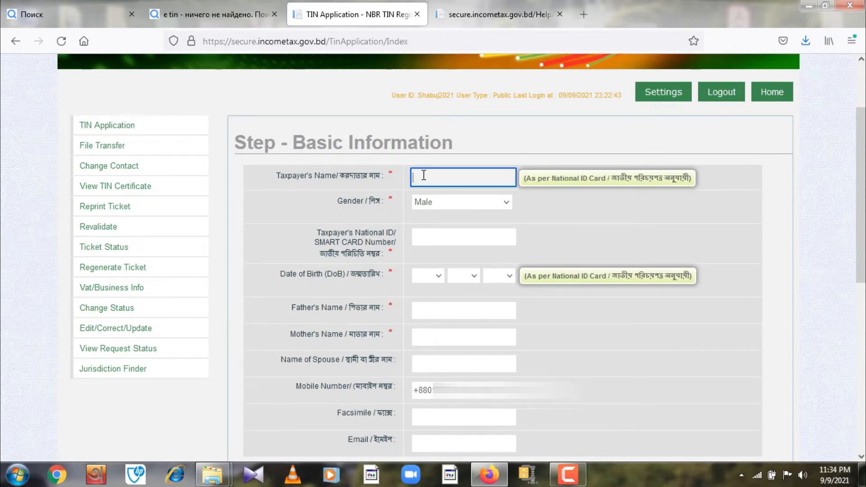
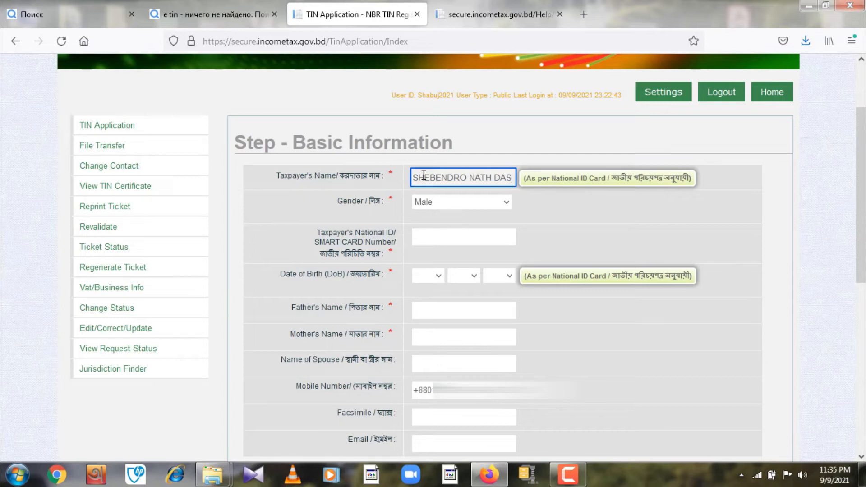
# Paste the taxpayer's national ID / smart card number and select the date of birth.
pyautogui.click(422, 234)
pyautogui.hotkey('ctrl', 'v')
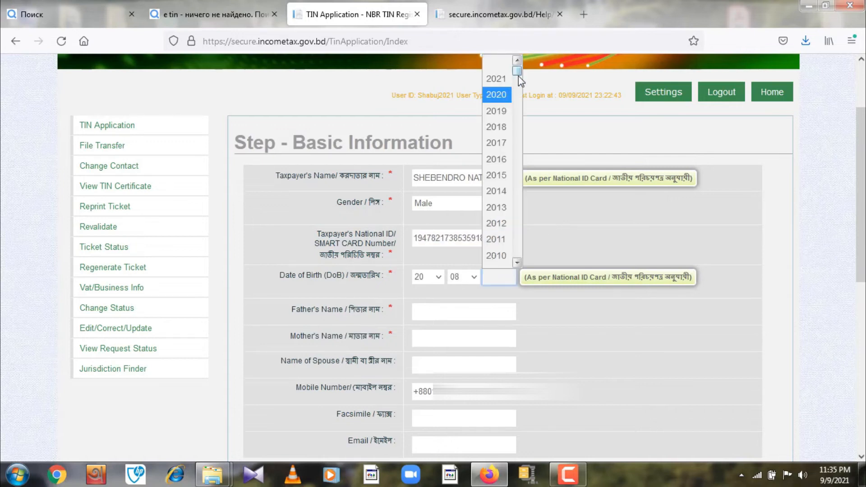
pyautogui.moveTo(519, 76); pyautogui.dragTo(521, 132)
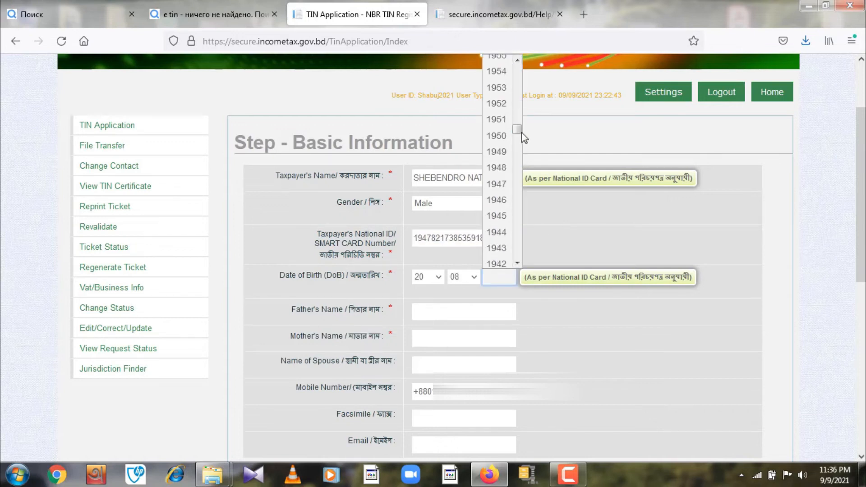
pyautogui.click(499, 184)
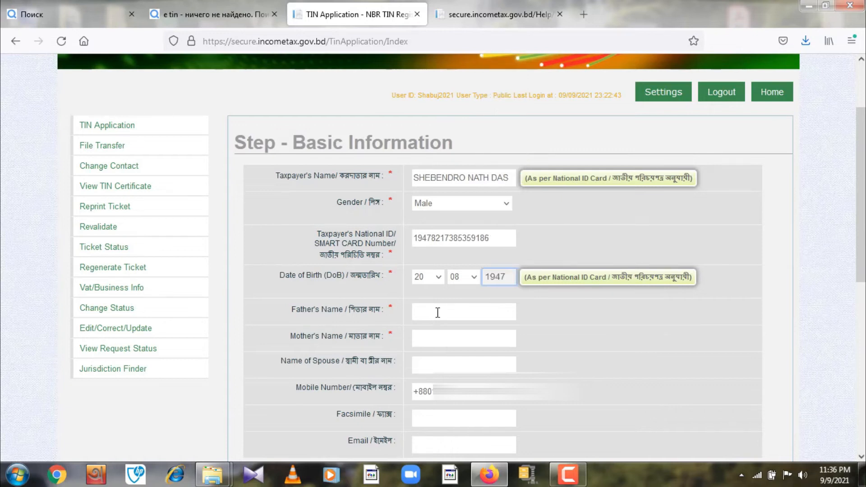
# Enter the father's name in the basic information form.
pyautogui.click(438, 313)
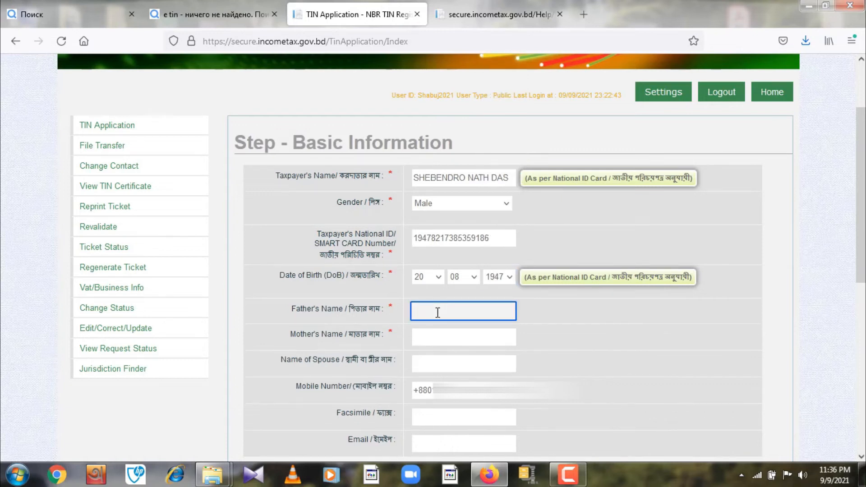
pyautogui.click(441, 336)
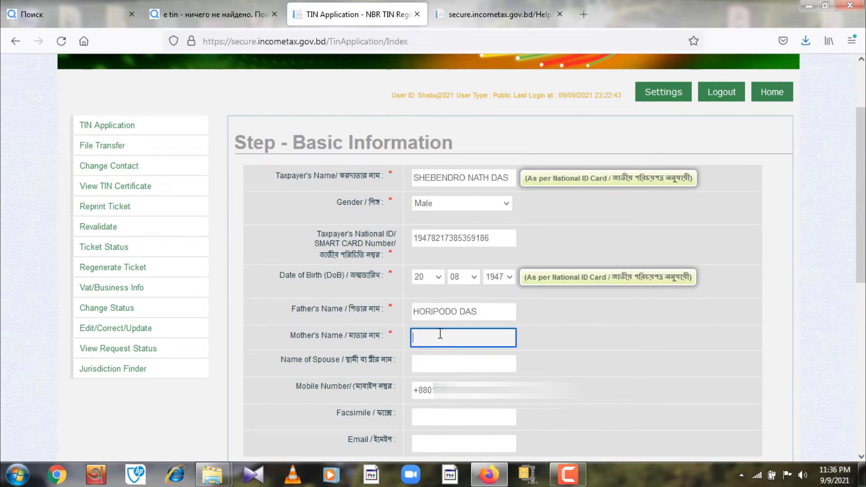
# Enter the mother's name and the spouse's name.
pyautogui.write('R')
pyautogui.press('BackSpace')
pyautogui.click(443, 365)
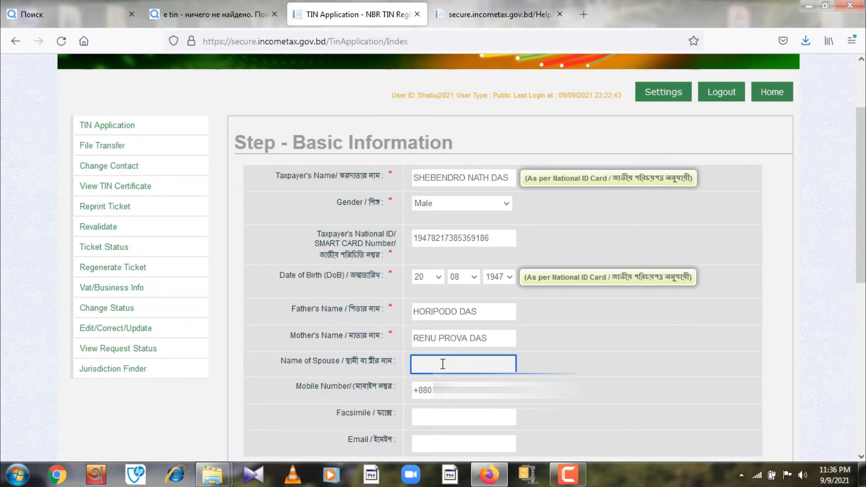
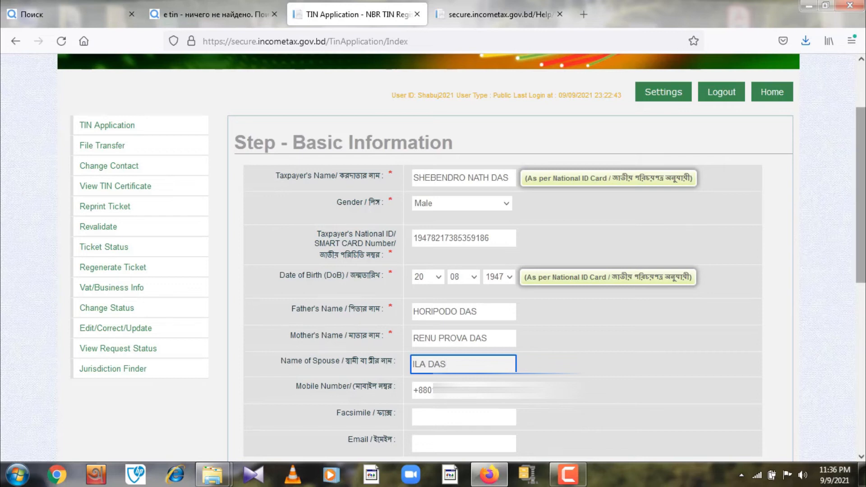
# Enter the village and post office as the first line of the current address.
pyautogui.scroll(-3, 462, 257)
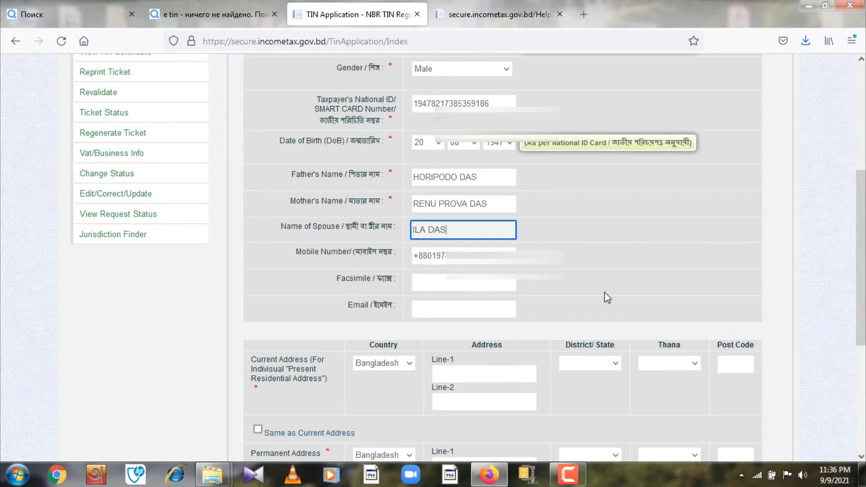
pyautogui.scroll(-3, 585, 299)
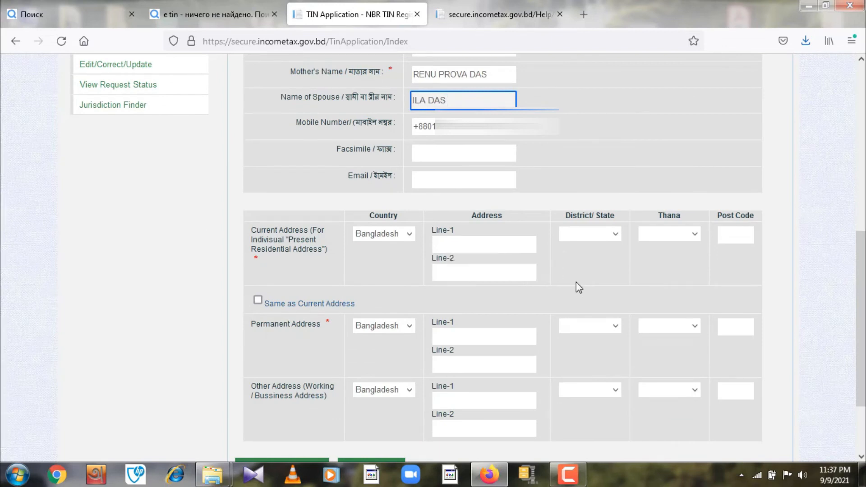
pyautogui.click(461, 241)
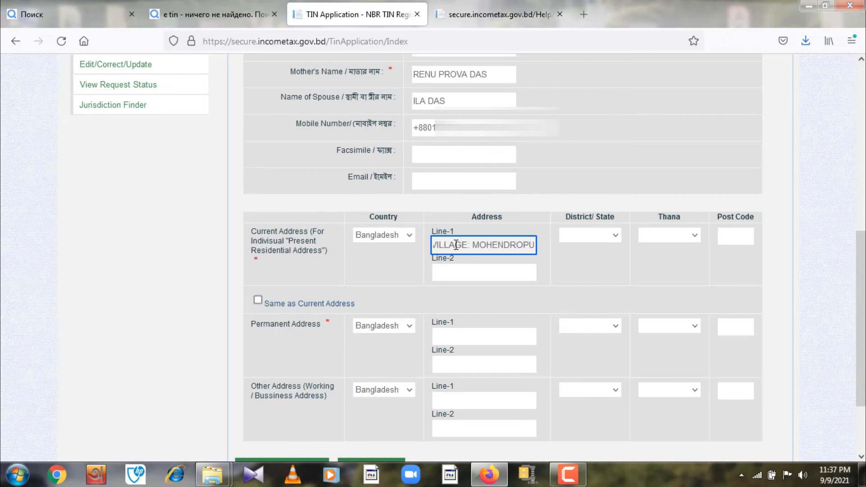
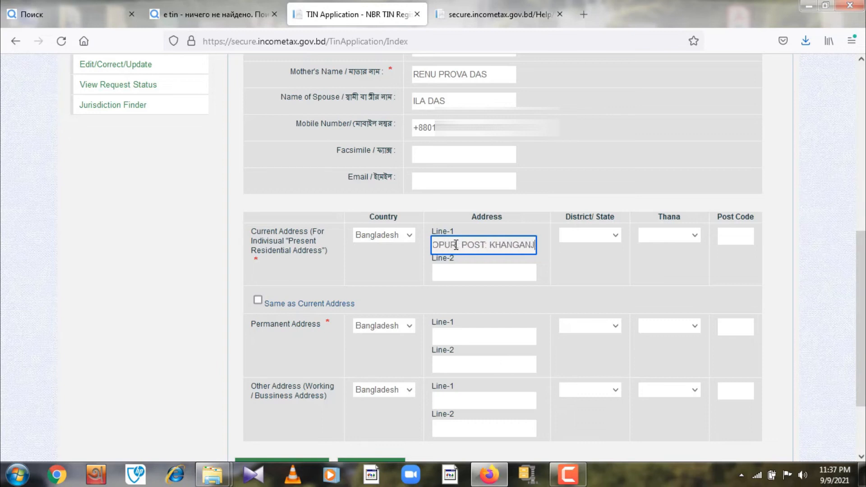
# Set the current address district to Rajbari, thana to Kalukhali, and enter the post code.
pyautogui.click(614, 235)
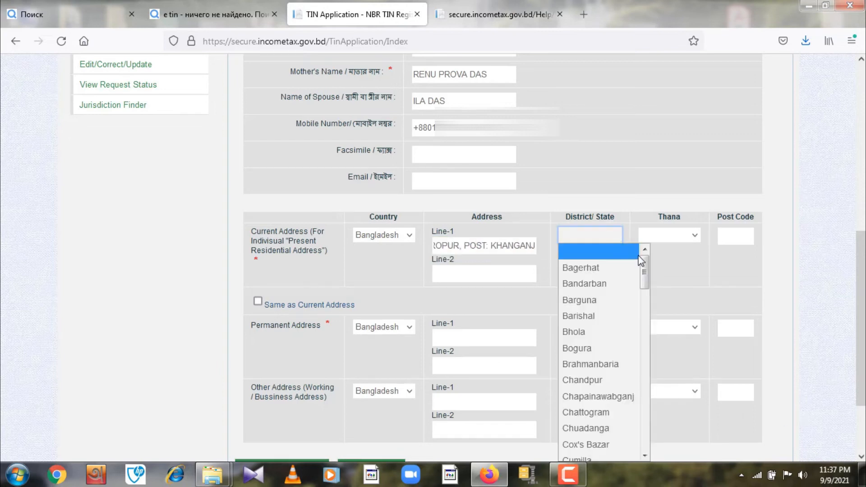
pyautogui.press('r')
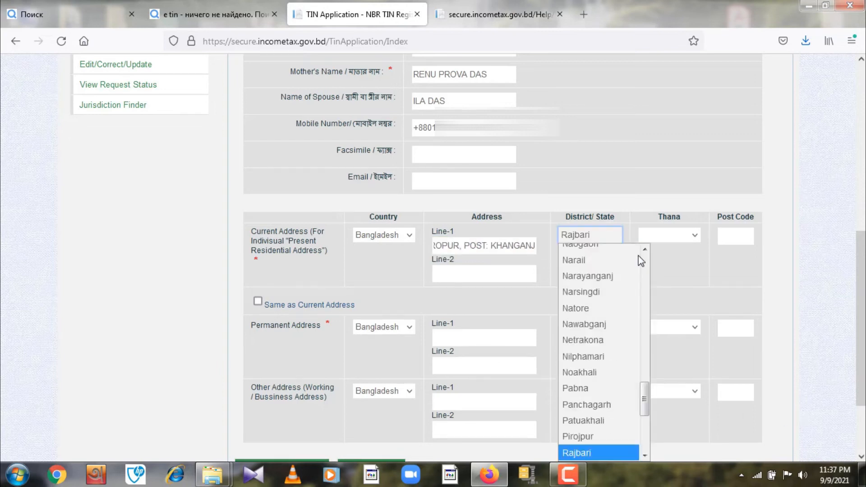
pyautogui.click(602, 453)
pyautogui.click(693, 235)
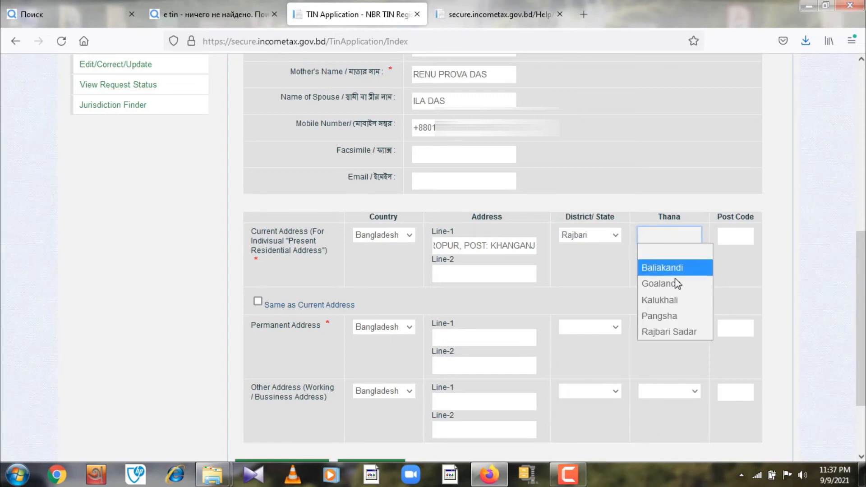
pyautogui.click(671, 300)
pyautogui.click(725, 236)
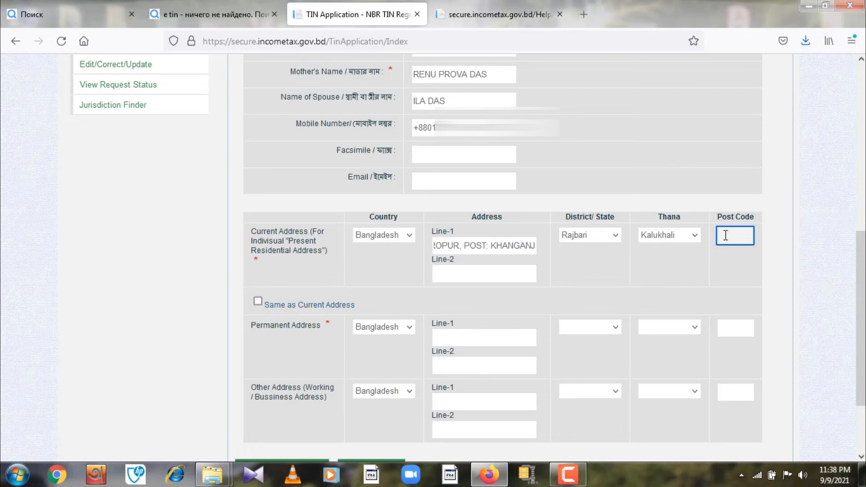
pyautogui.write('7700')
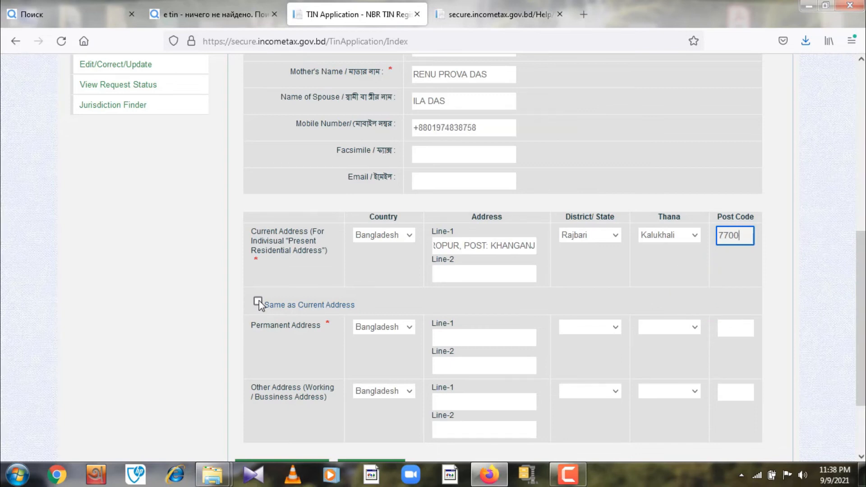
# Make the permanent address the same as the current address and continue to the next page.
pyautogui.click(258, 301)
pyautogui.scroll(-2, 259, 300)
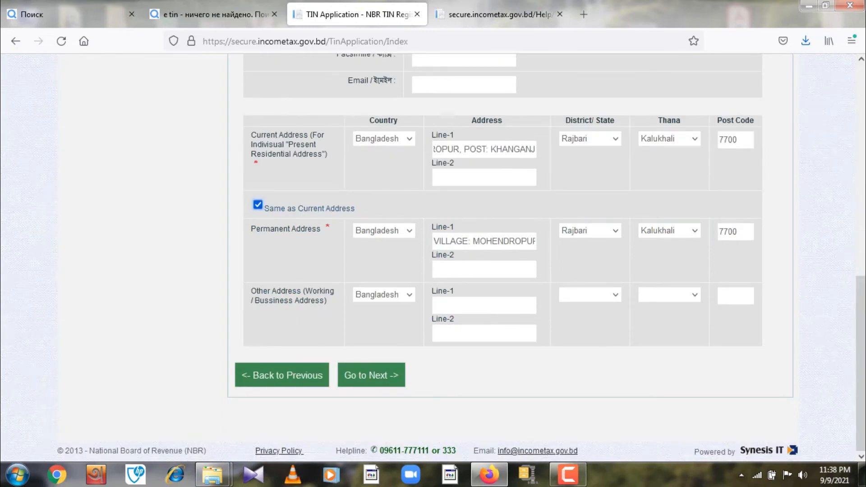
pyautogui.click(377, 380)
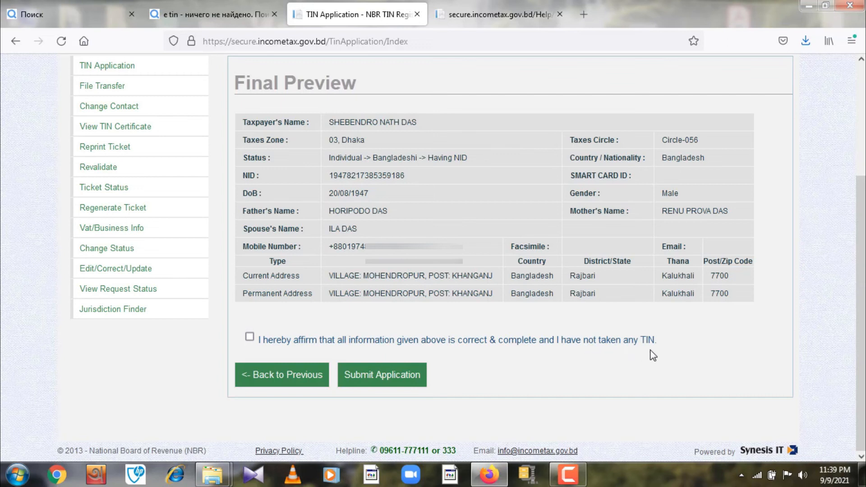
# Affirm the information is correct in the final preview and submit the application.
pyautogui.click(248, 337)
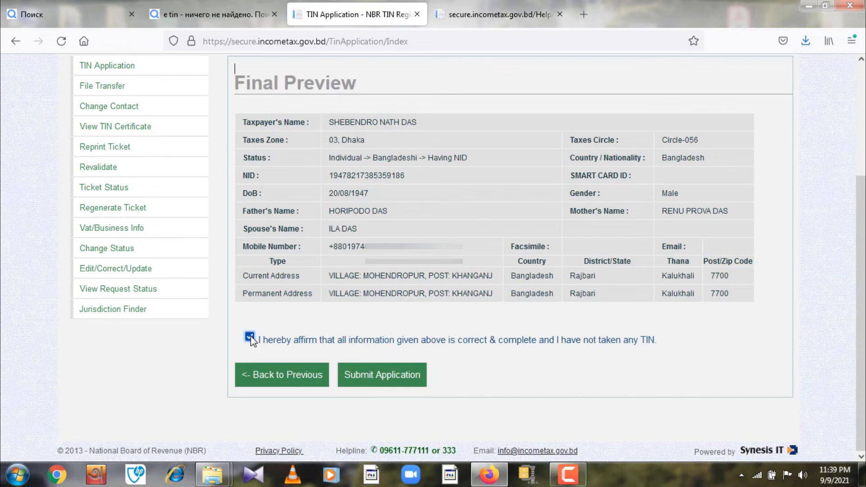
pyautogui.click(396, 384)
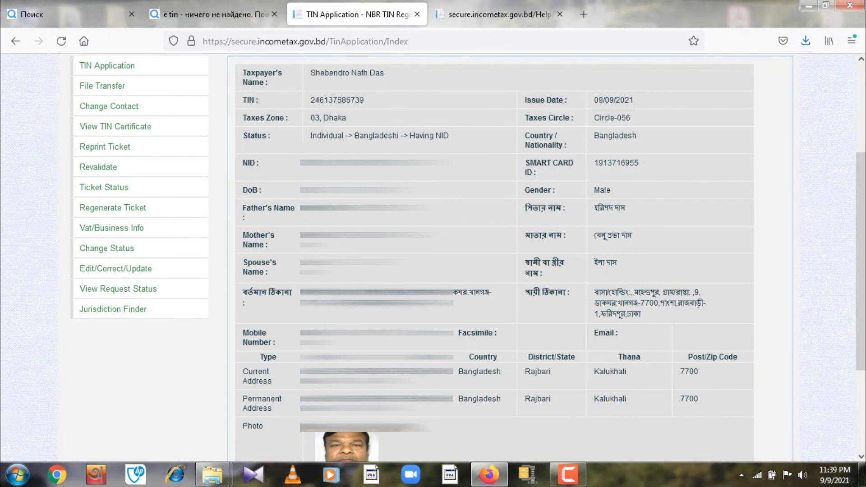
# Review the submitted application summary and open the TIN certificate.
pyautogui.scroll(3, 493, 249)
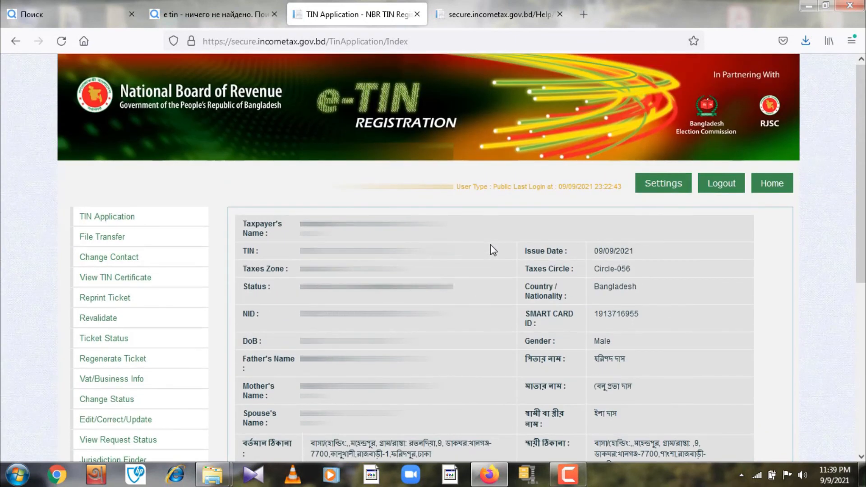
pyautogui.scroll(-4, 493, 249)
pyautogui.scroll(-2, 493, 250)
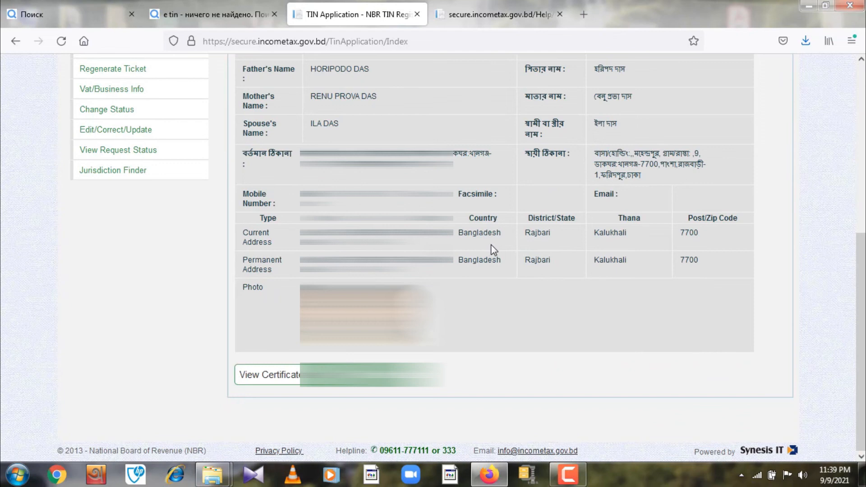
pyautogui.scroll(5, 493, 250)
pyautogui.scroll(-5, 494, 250)
pyautogui.click(247, 375)
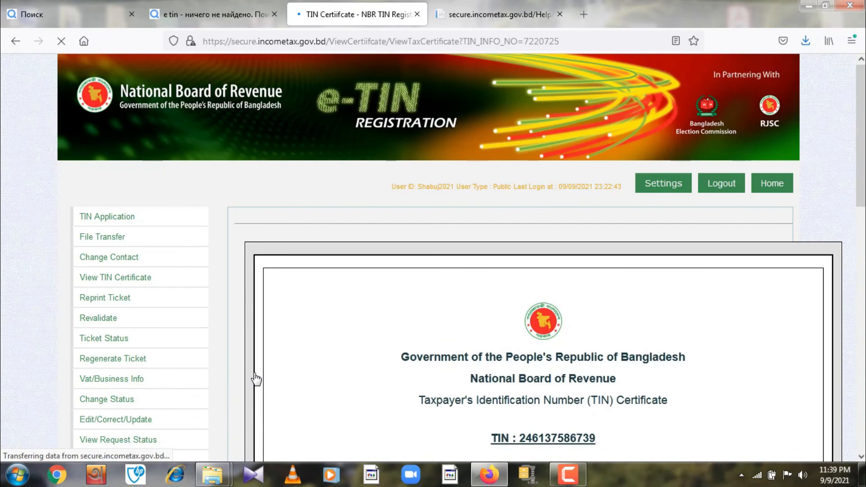
# Examine the TIN certificate's particulars, notes and the options below it.
pyautogui.scroll(-4, 607, 246)
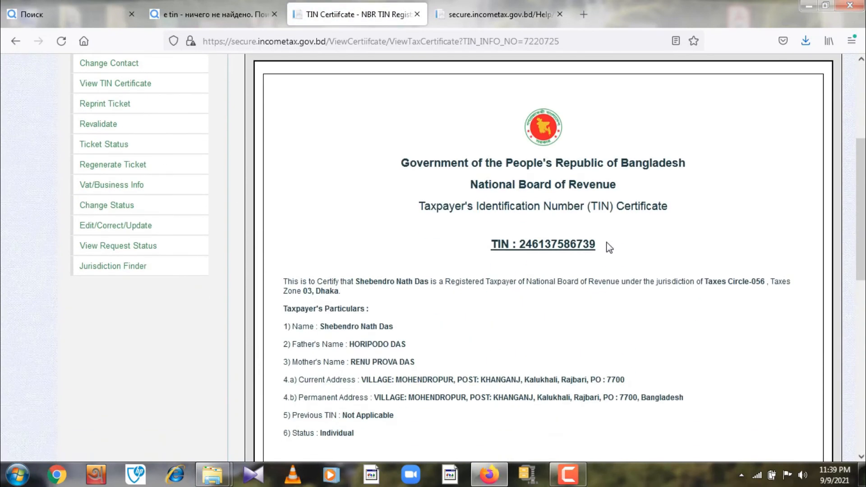
pyautogui.scroll(-3, 609, 247)
pyautogui.scroll(2, 609, 247)
pyautogui.scroll(-1, 609, 247)
pyautogui.scroll(1, 609, 247)
pyautogui.scroll(-4, 609, 247)
pyautogui.scroll(-5, 609, 247)
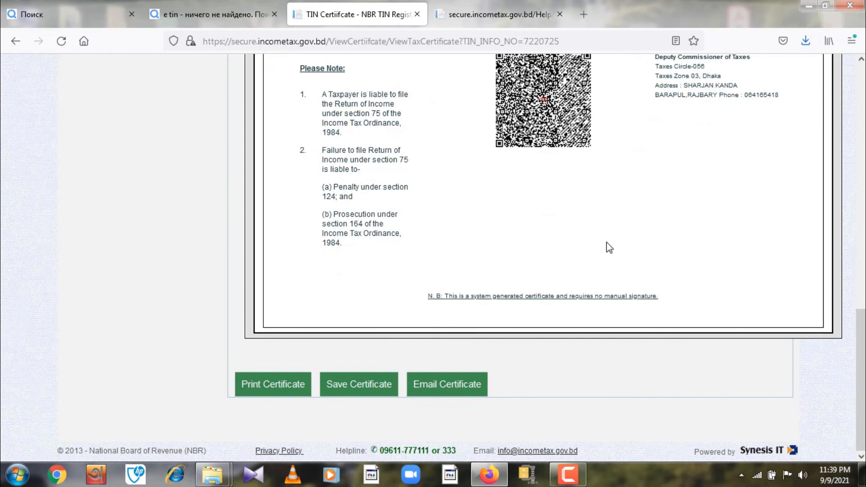
pyautogui.scroll(3, 609, 247)
pyautogui.scroll(15, 609, 248)
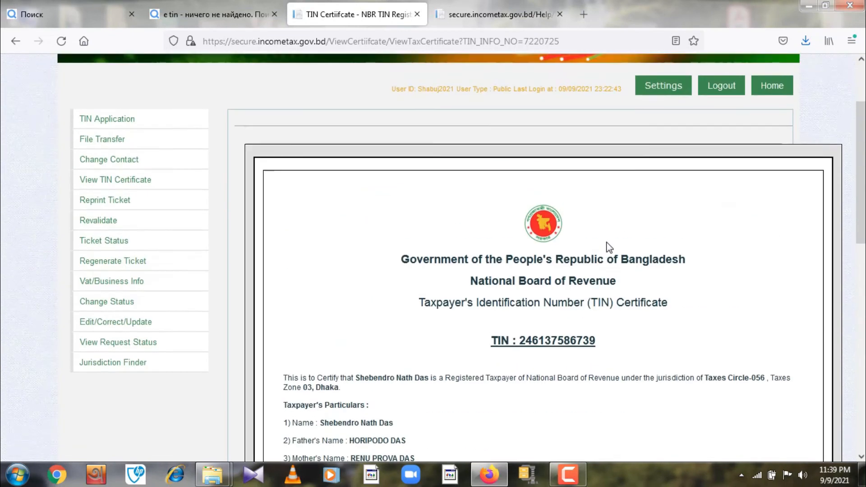
pyautogui.scroll(-15, 609, 247)
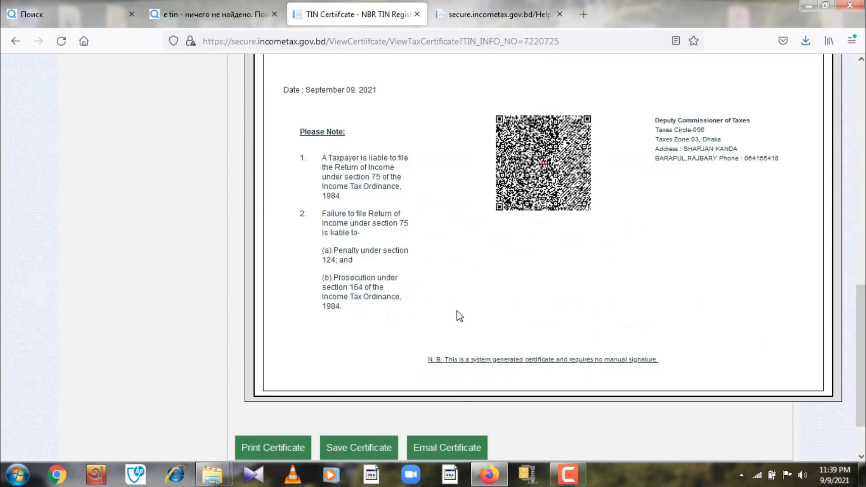
# Save the TIN certificate.
pyautogui.click(348, 379)
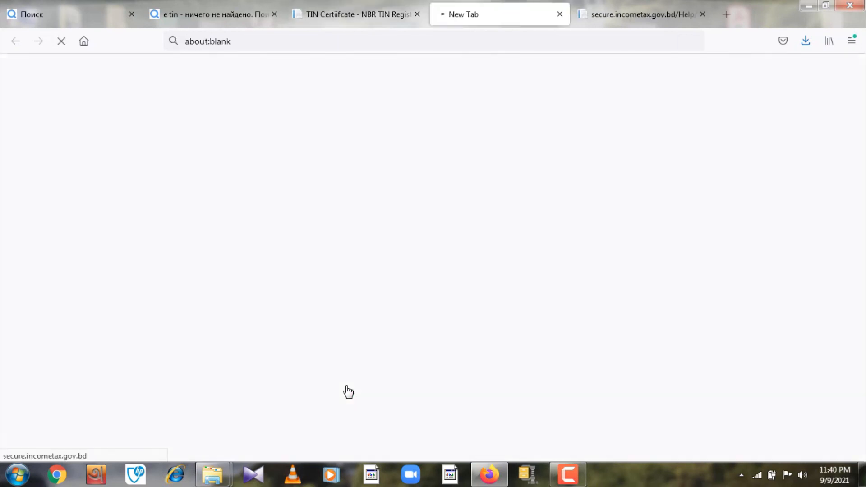
pyautogui.click(573, 270)
pyautogui.click(717, 323)
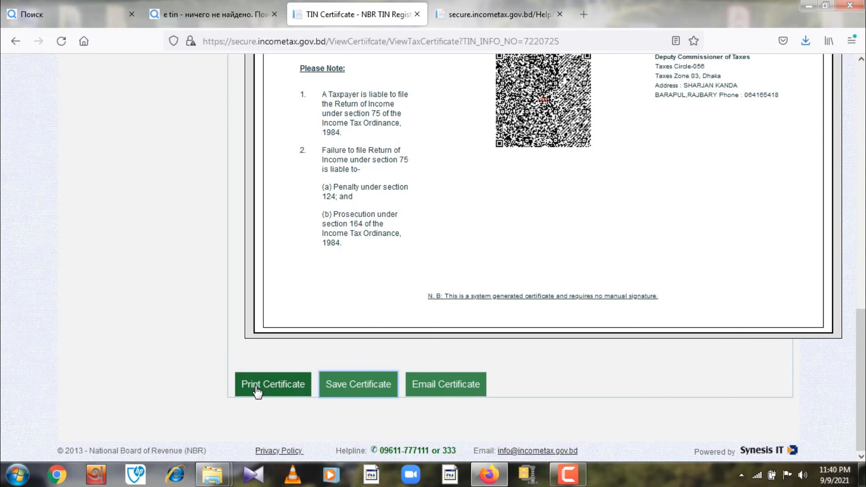
# Open the form for emailing the TIN certificate.
pyautogui.click(454, 395)
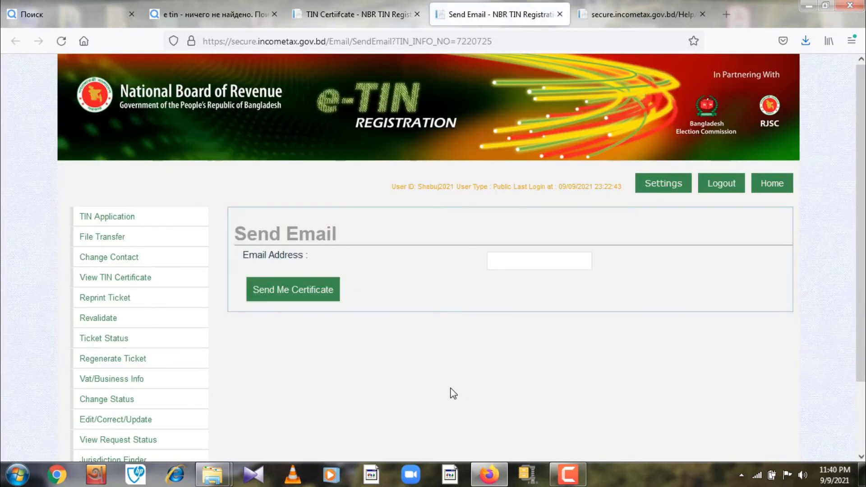